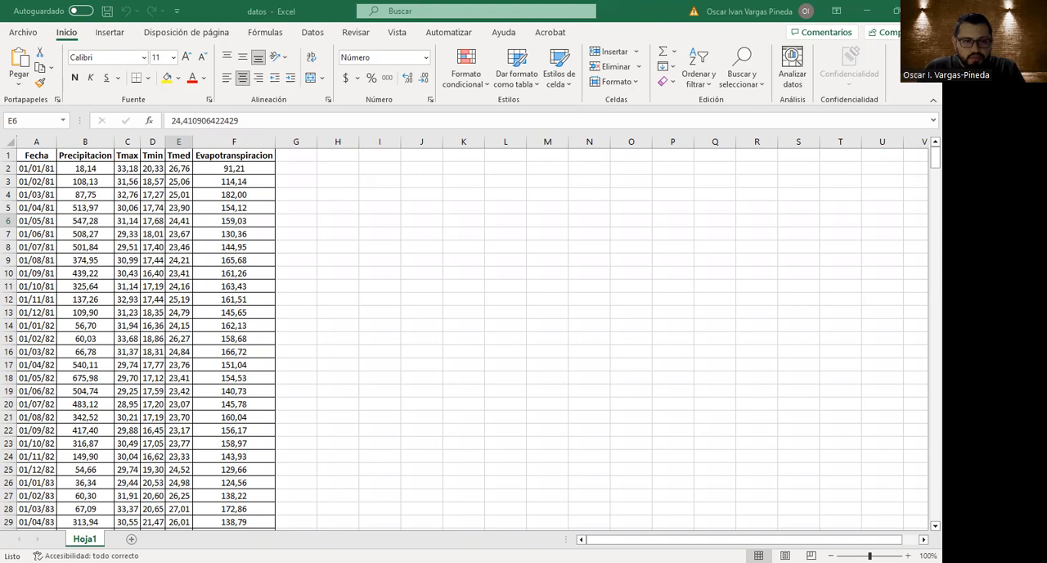
Switch to ChatGPT in the browser, show the chat history and start a new chat with the GPT-4 model.
key("alt+Tab")
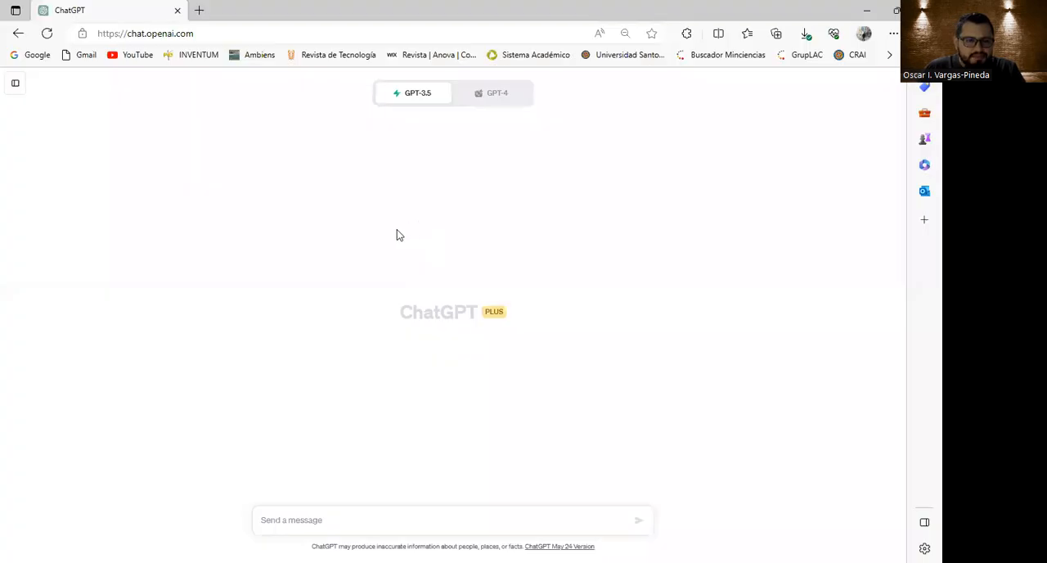
left_click(17, 85)
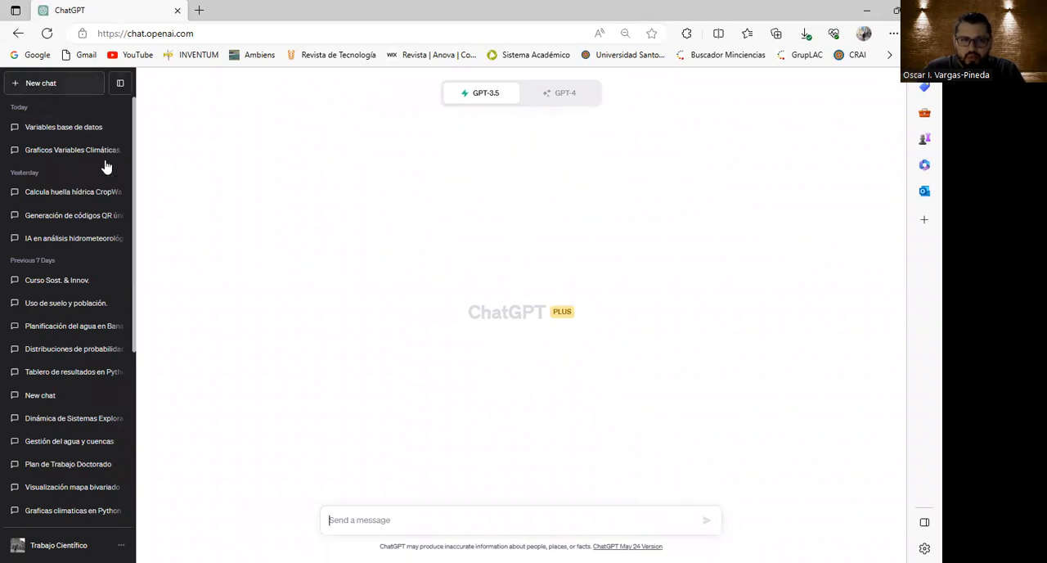
left_click(60, 88)
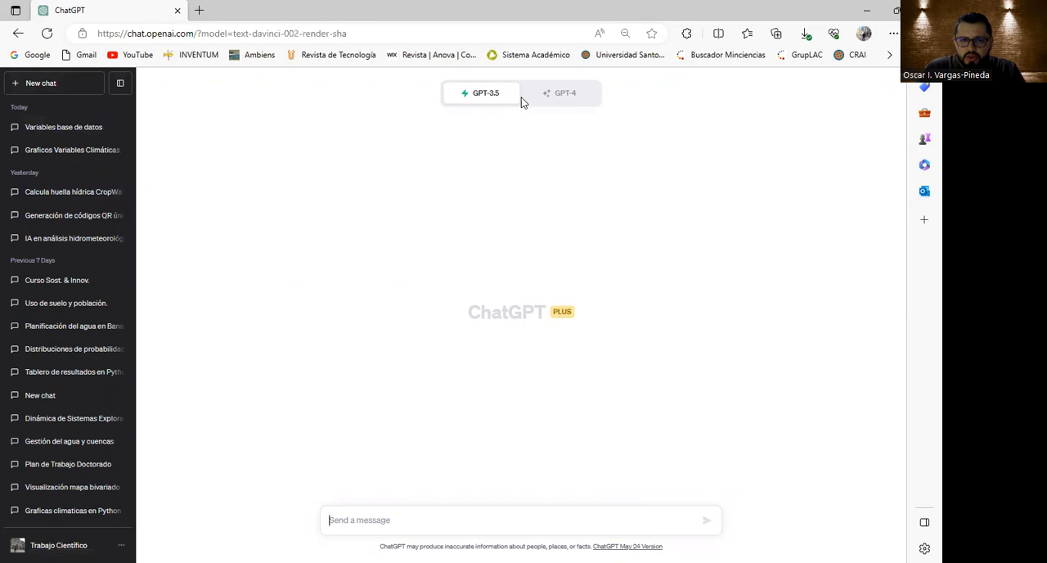
mouse_move(477, 98)
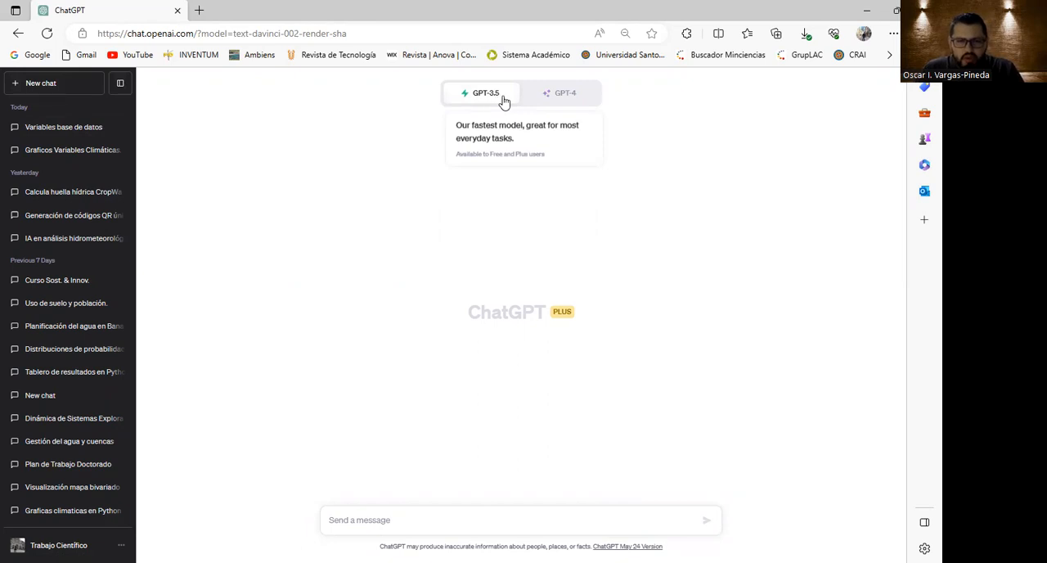
mouse_move(561, 103)
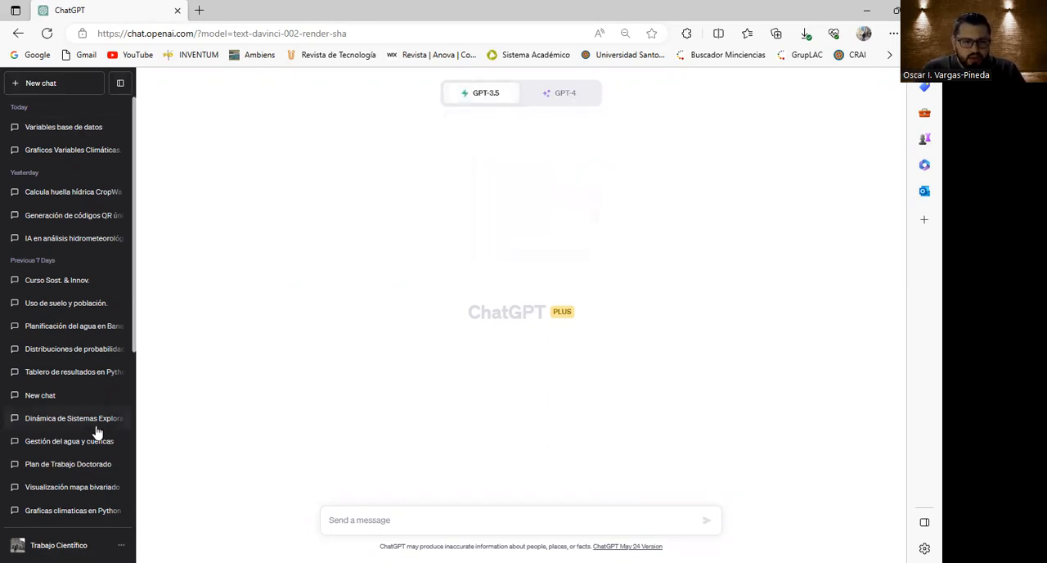
left_click(532, 120)
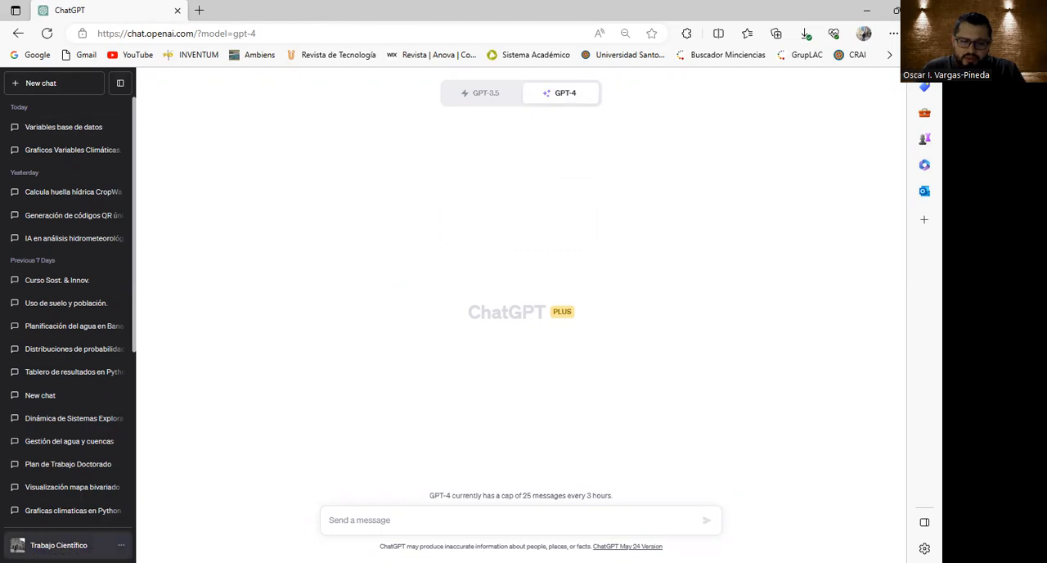
Check in the beta features settings that Plugins and Code interpreter are enabled, and close the settings.
left_click(58, 545)
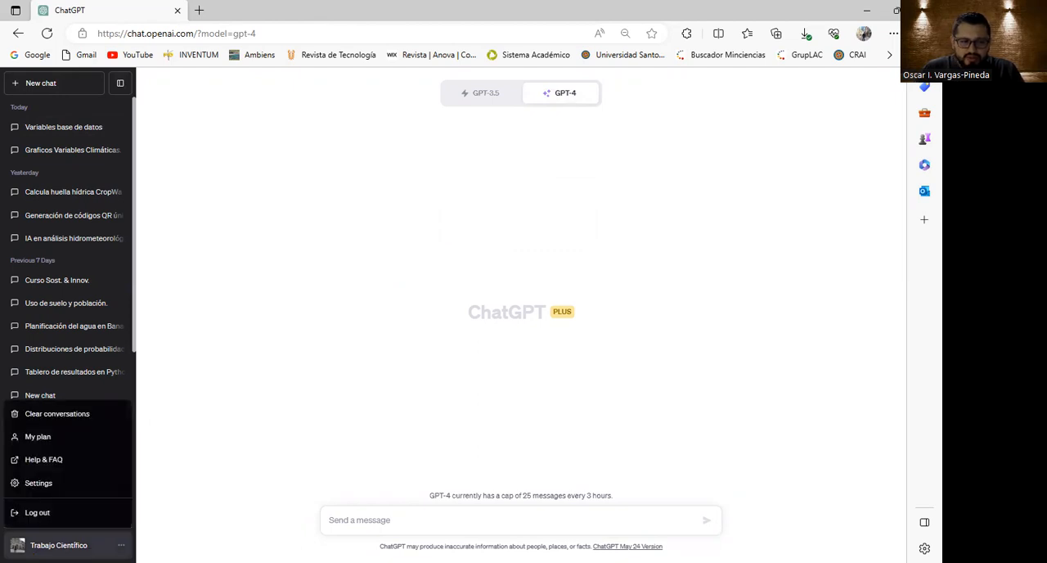
left_click(38, 484)
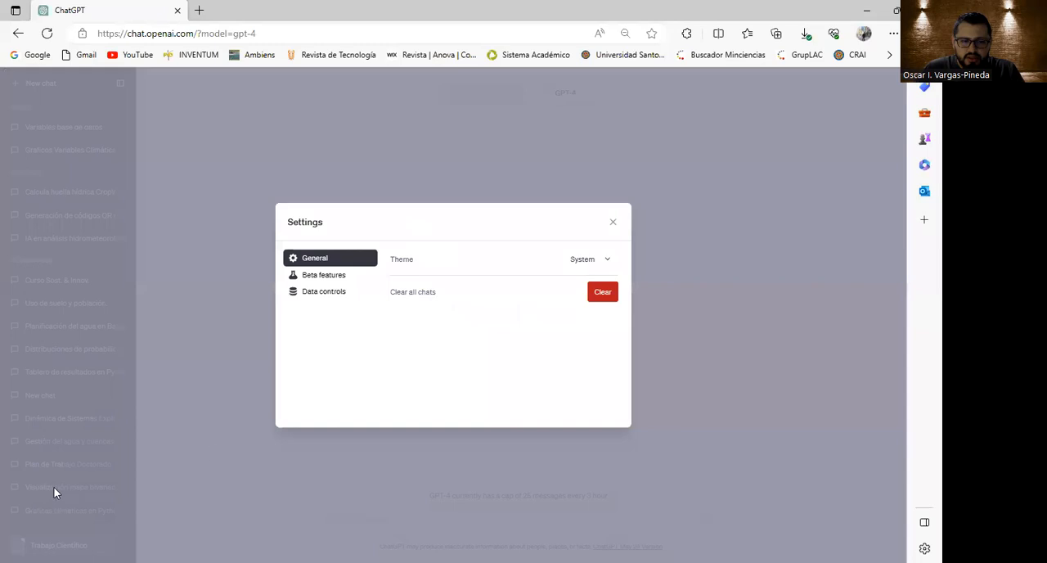
left_click(334, 280)
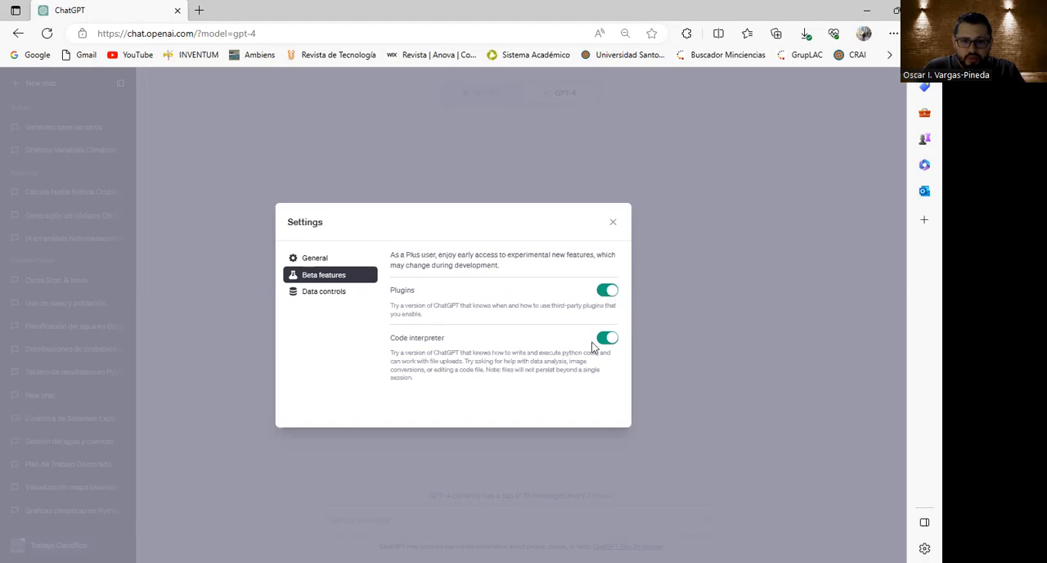
triple_click(421, 337)
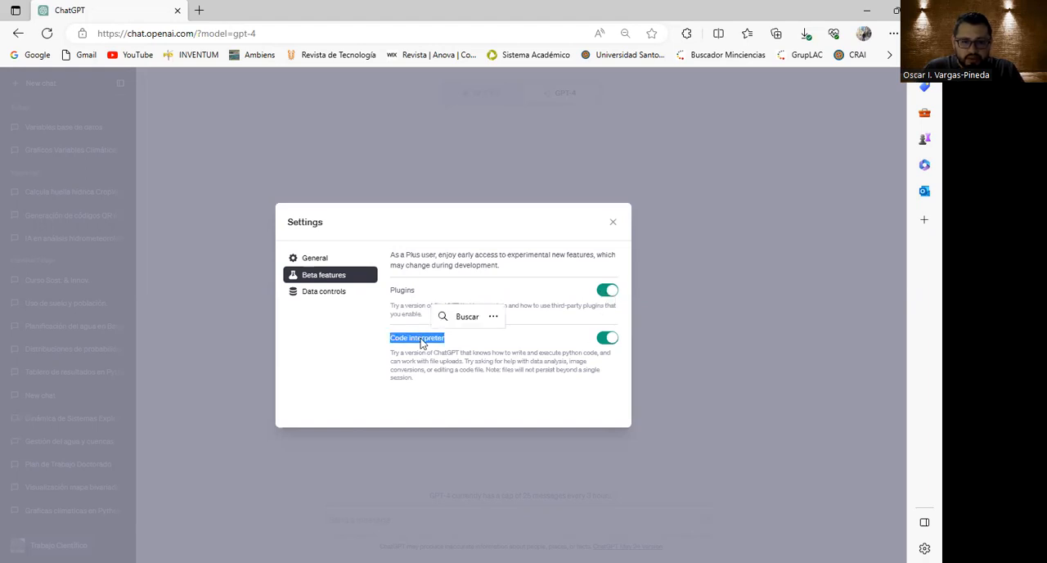
left_click(434, 340)
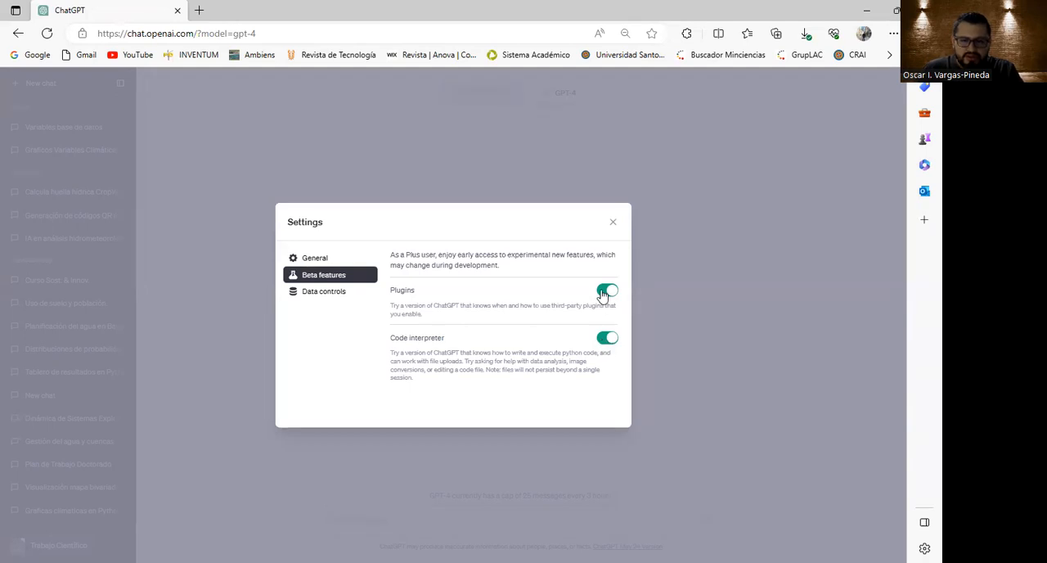
left_click(613, 222)
Hide the chat history, switch GPT-4 to Plugins mode and show the list of enabled plugins.
mouse_move(567, 100)
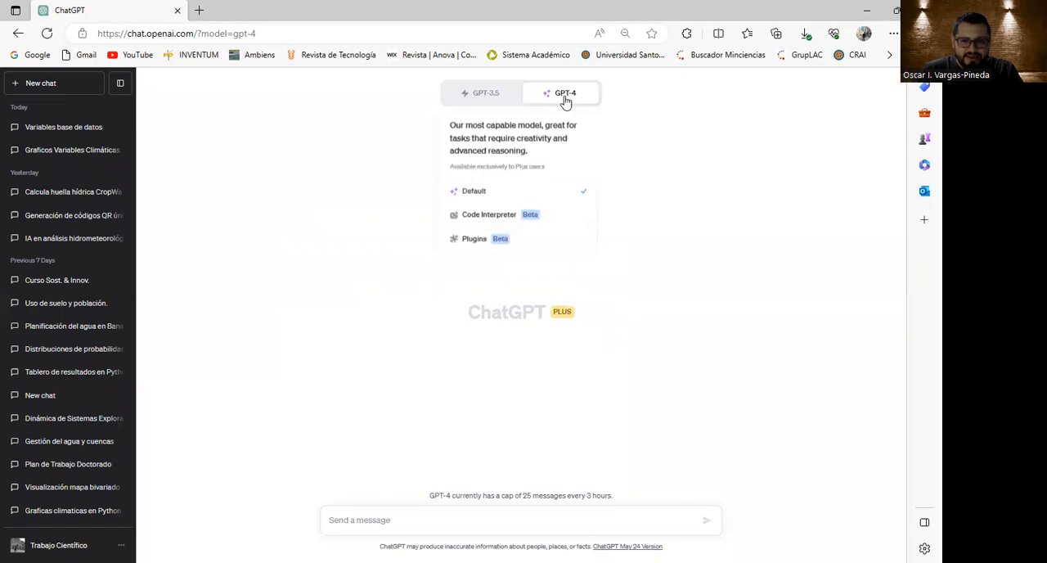
left_click(119, 82)
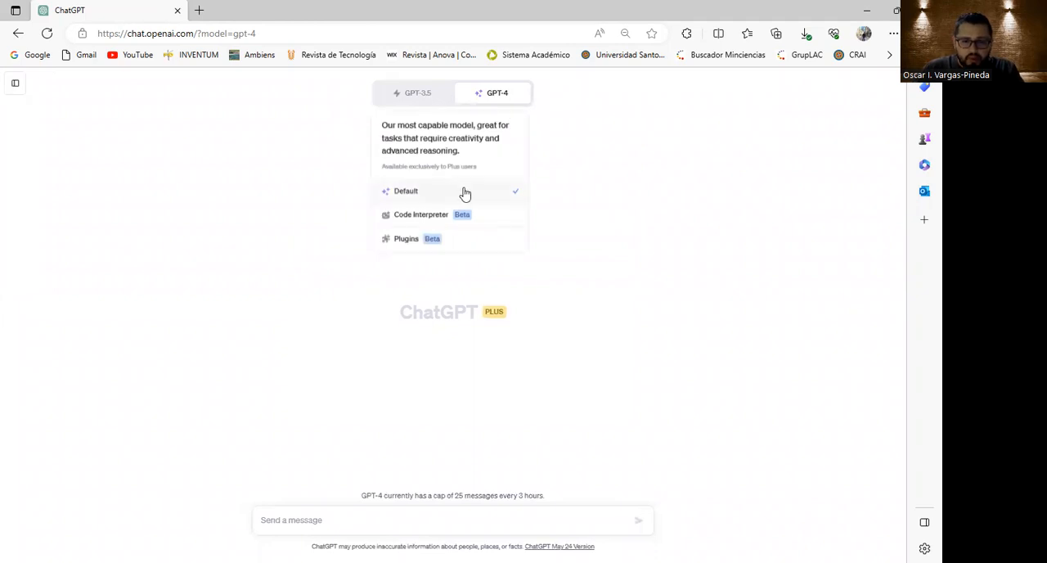
left_click(411, 244)
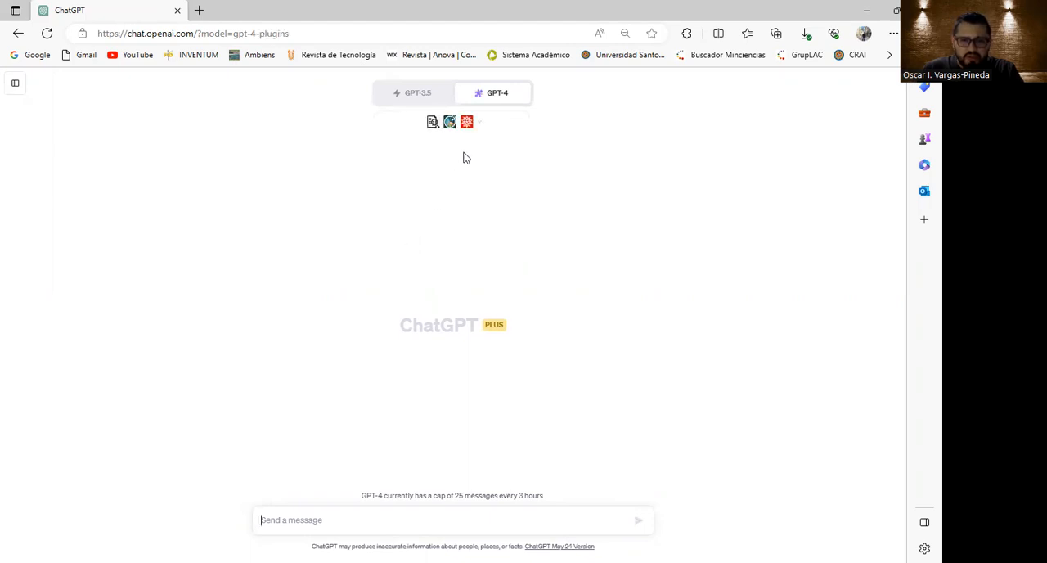
left_click(481, 124)
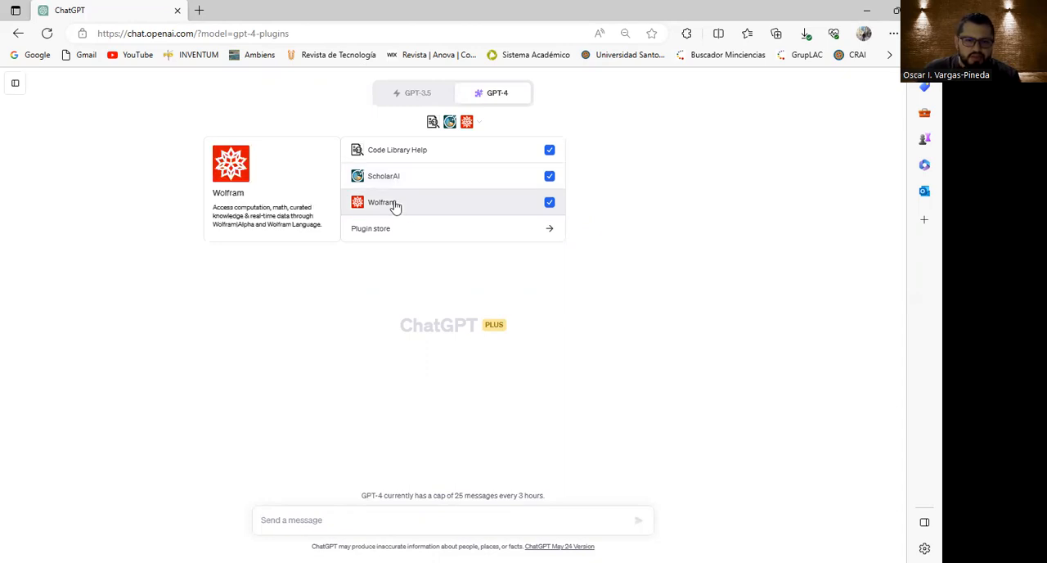
Browse the popular, new and complete plugin listings in the plugin store, and close the store.
left_click(400, 230)
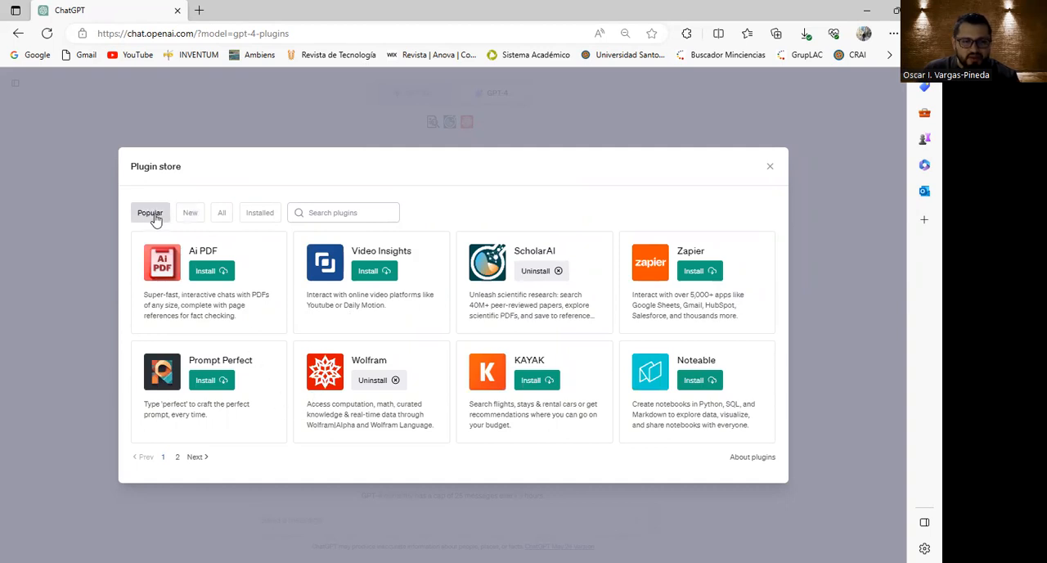
left_click(190, 214)
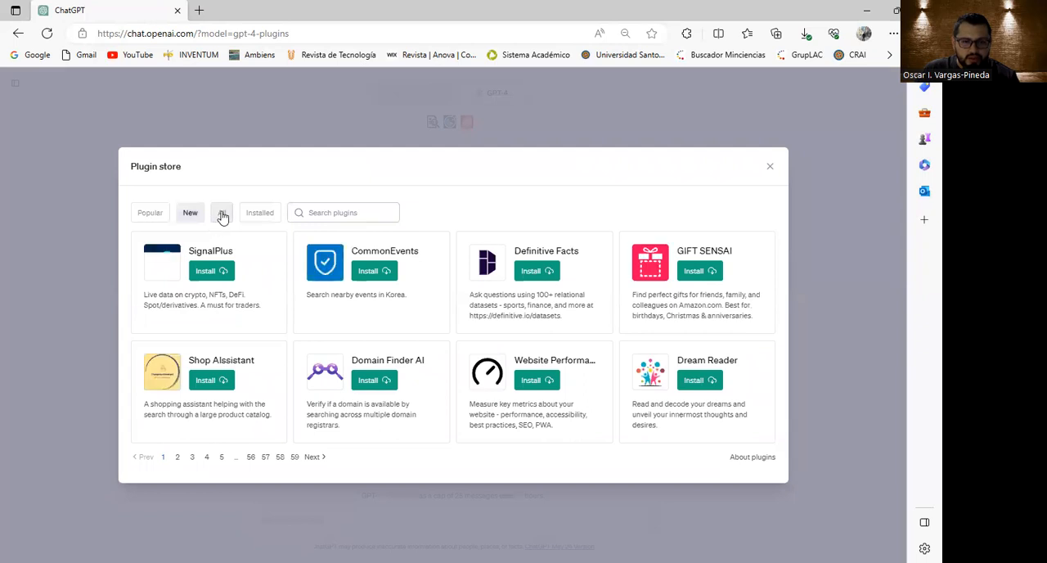
left_click(221, 213)
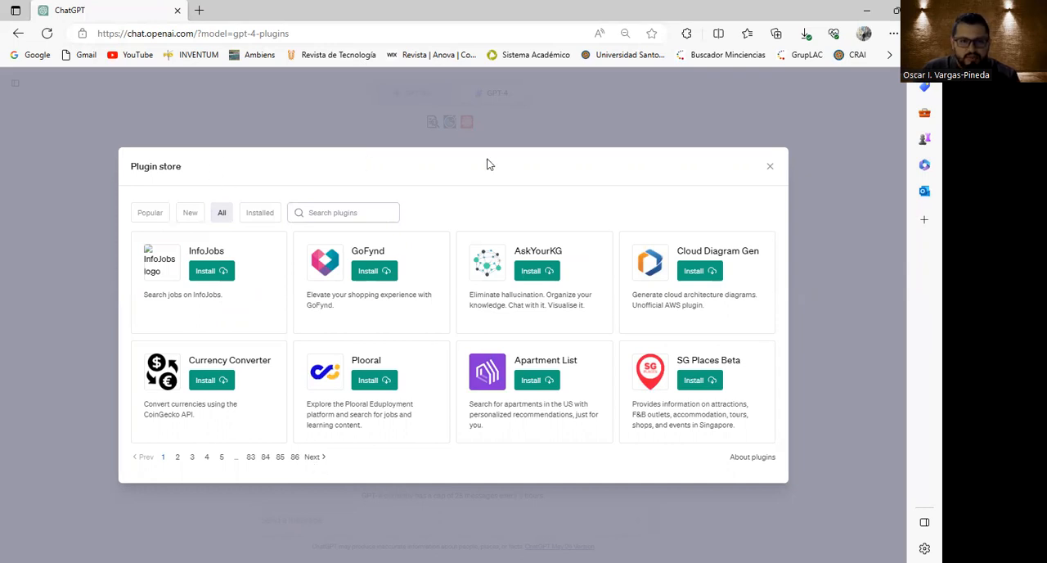
left_click(769, 171)
Switch GPT-4 to Code Interpreter mode and attach the datos Excel file from the CHATGPT4 folder.
mouse_move(490, 94)
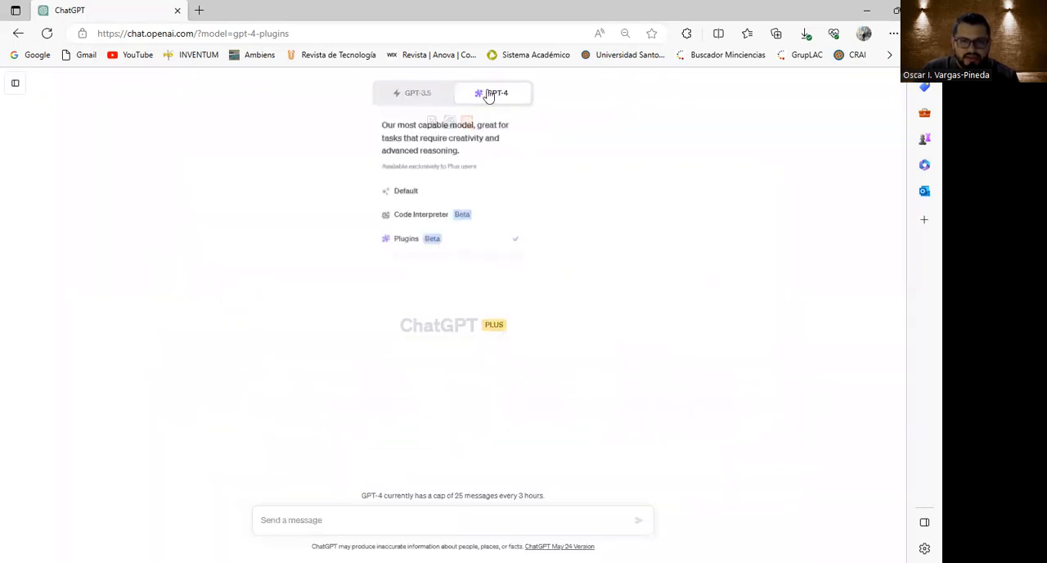
left_click(425, 219)
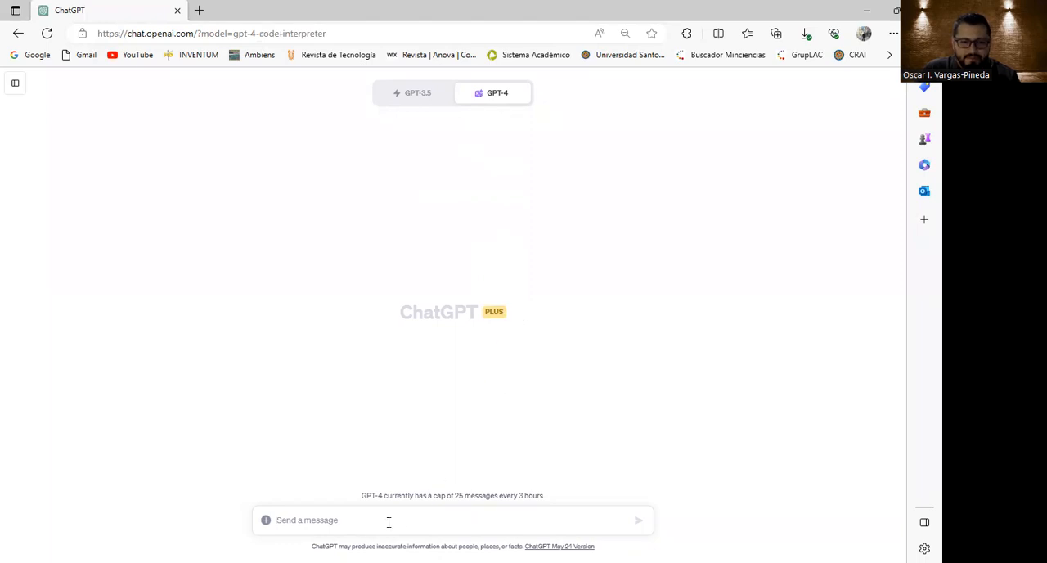
left_click(267, 522)
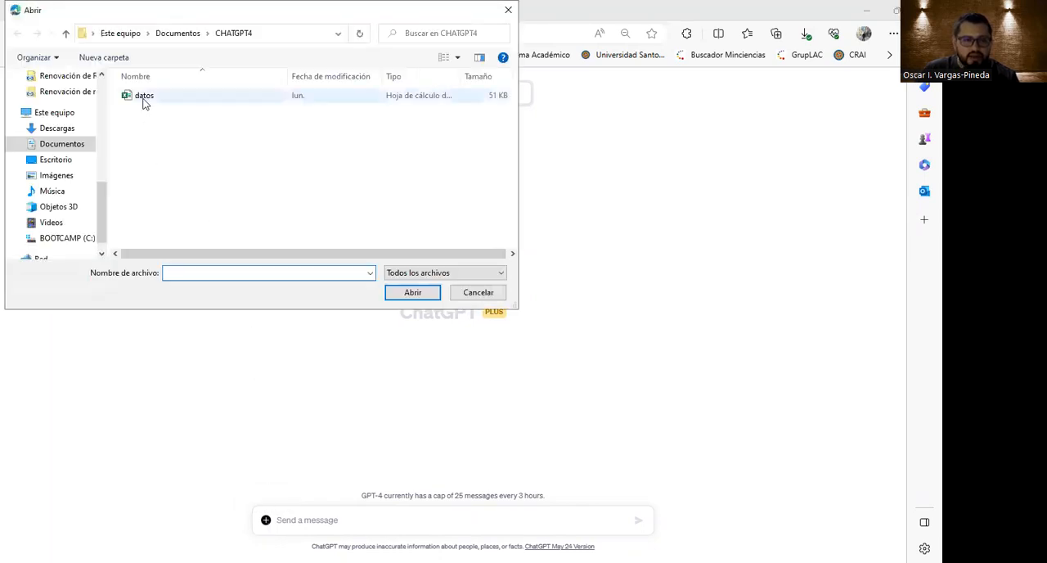
left_click(144, 96)
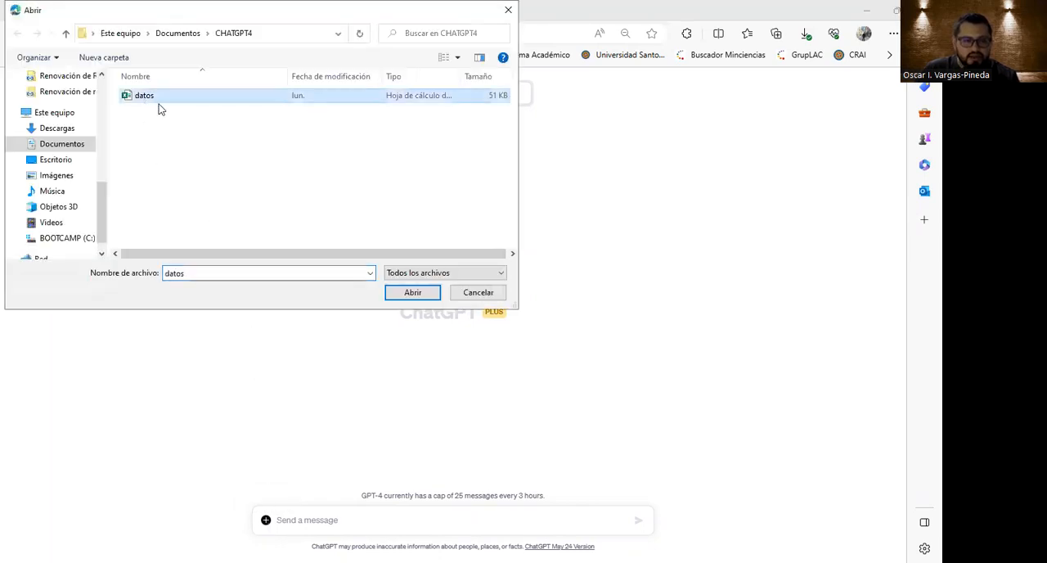
left_click(411, 296)
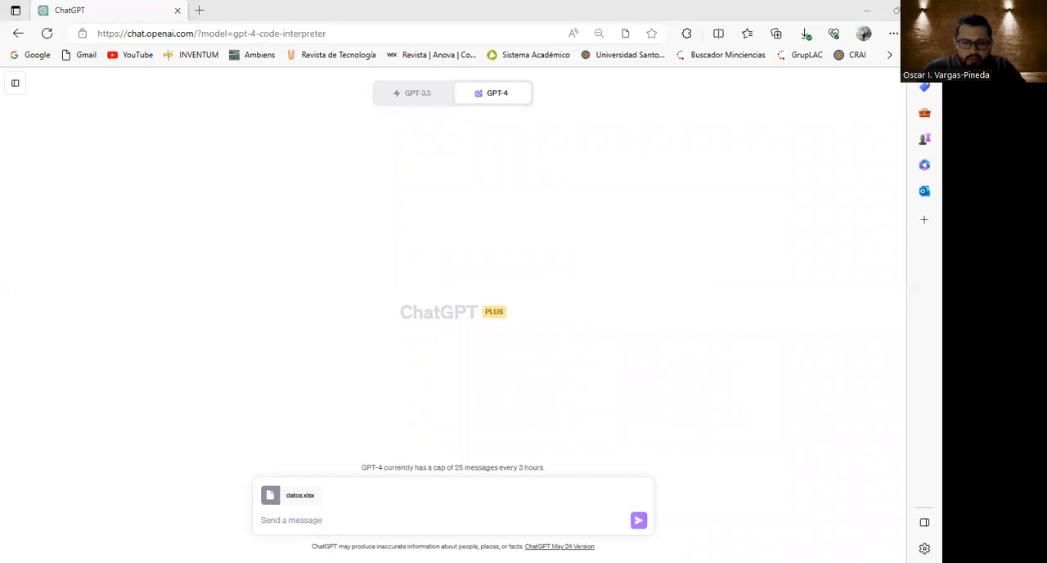
Send the prompt "podrias generar una descripción de las variables de la base de datos" with the attached file.
left_click(318, 522)
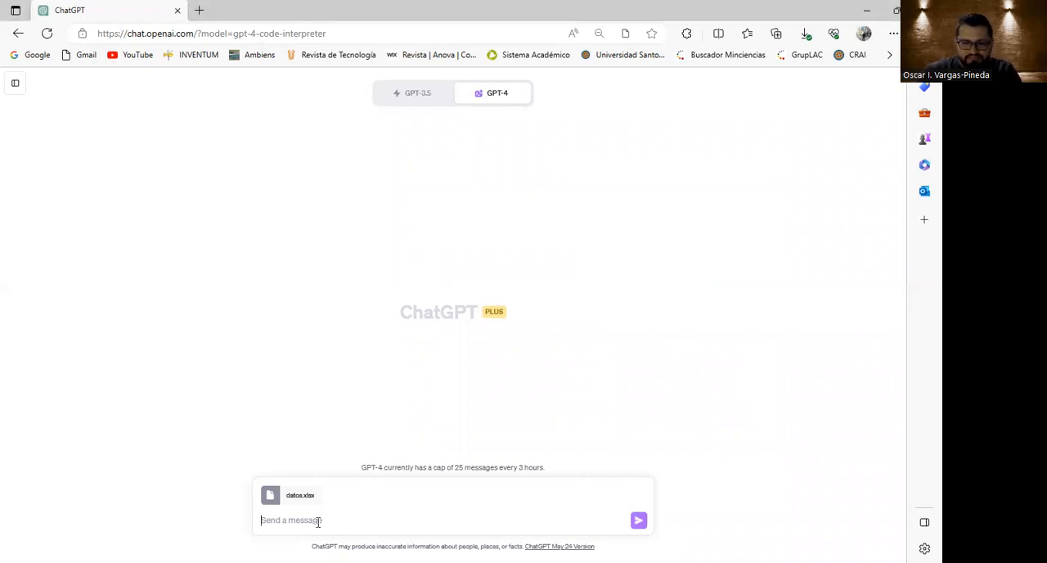
type("podr")
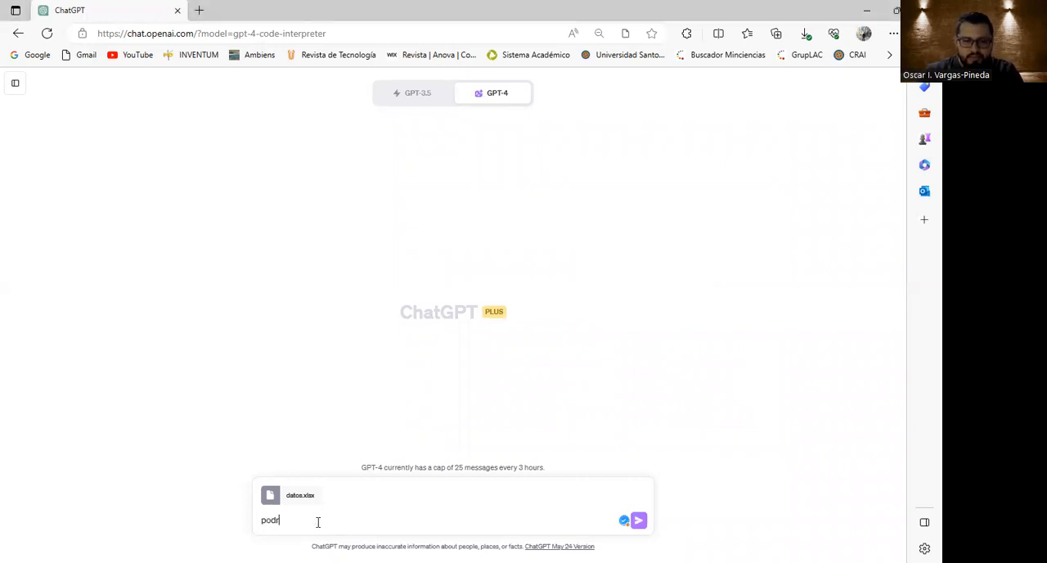
type("ias generar una descripción de las")
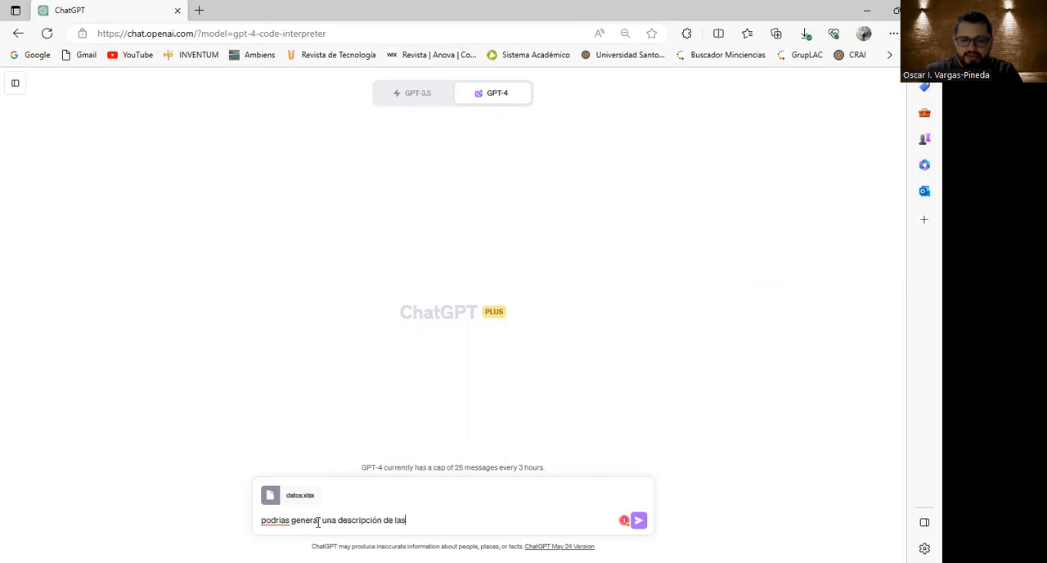
type(" variables de ")
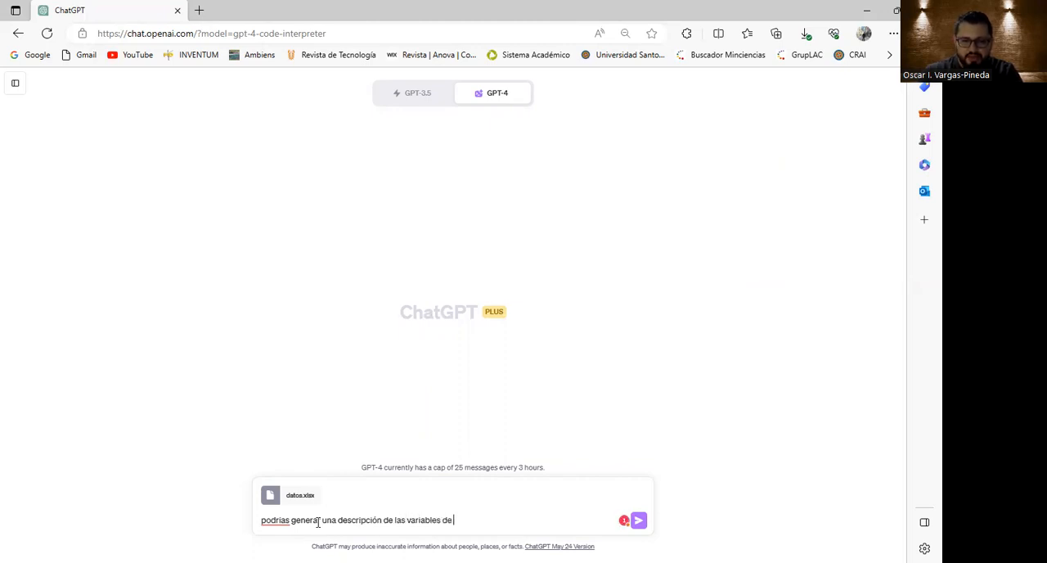
type("la base de dats")
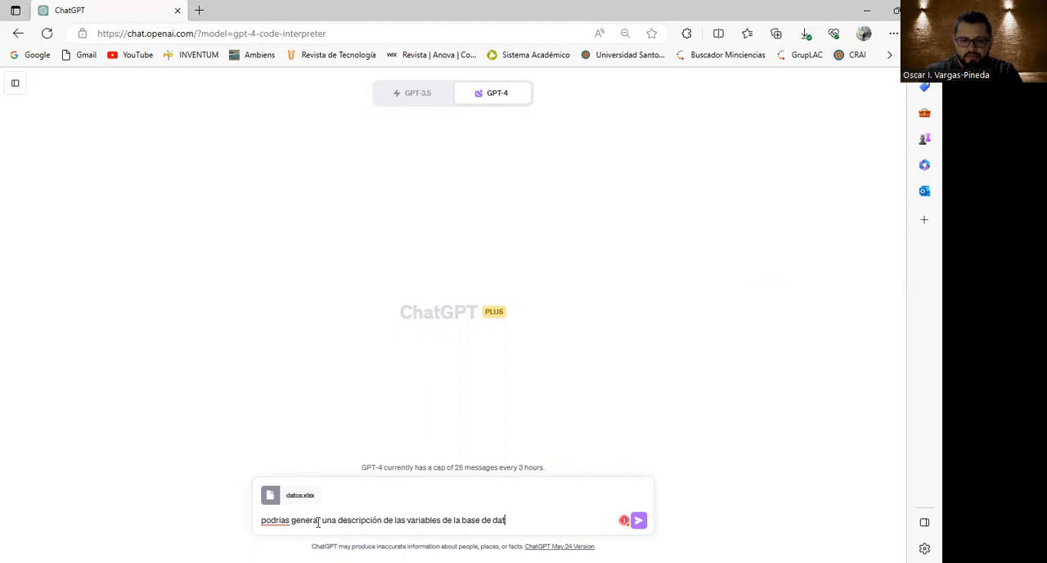
key("Return")
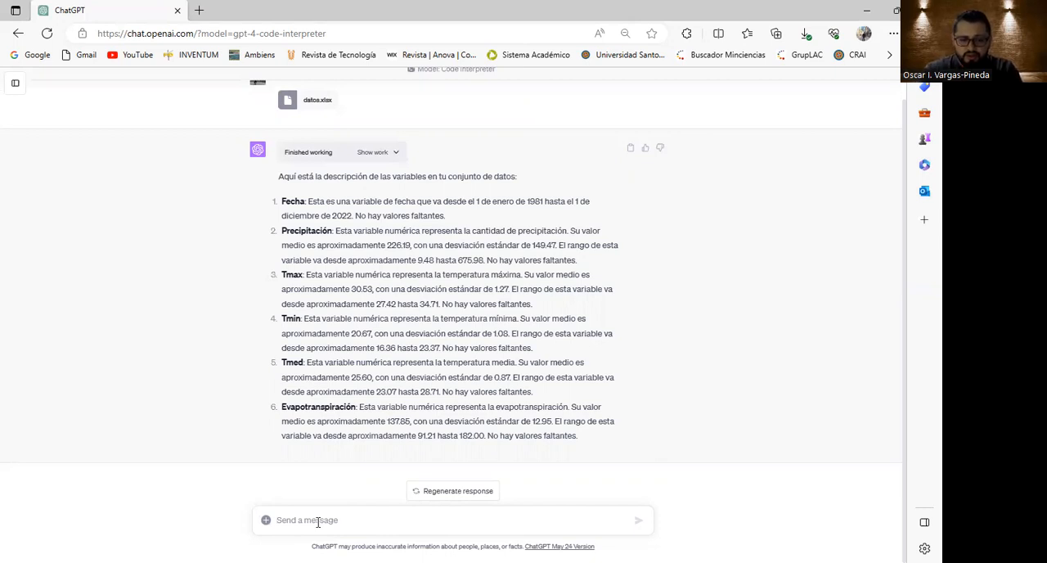
Draft a follow-up message reading "Necesito un cuadro donde realice un analisis descriptivo".
type("Neces")
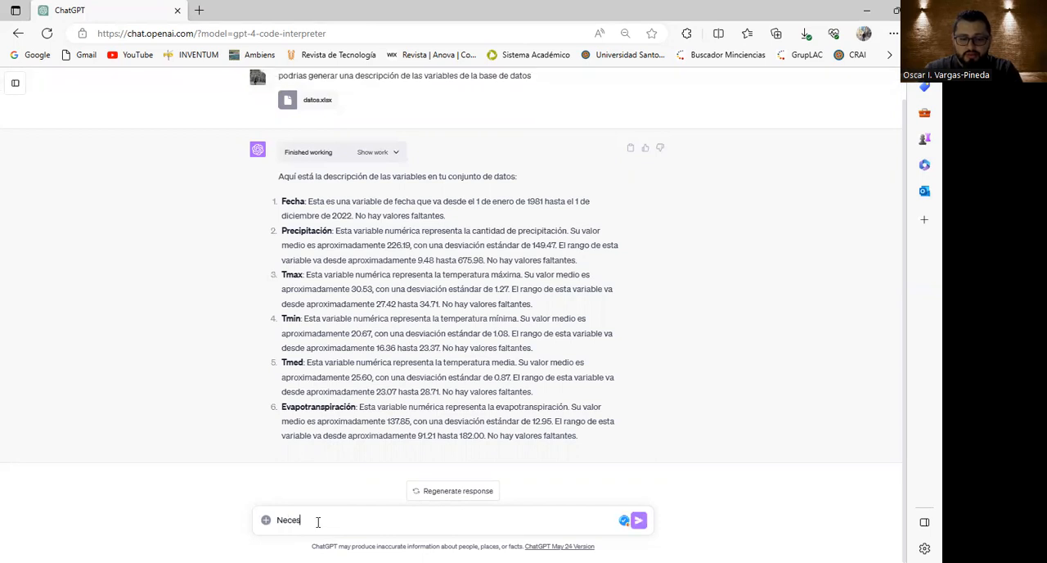
type("ito un cuadro donde realice un an")
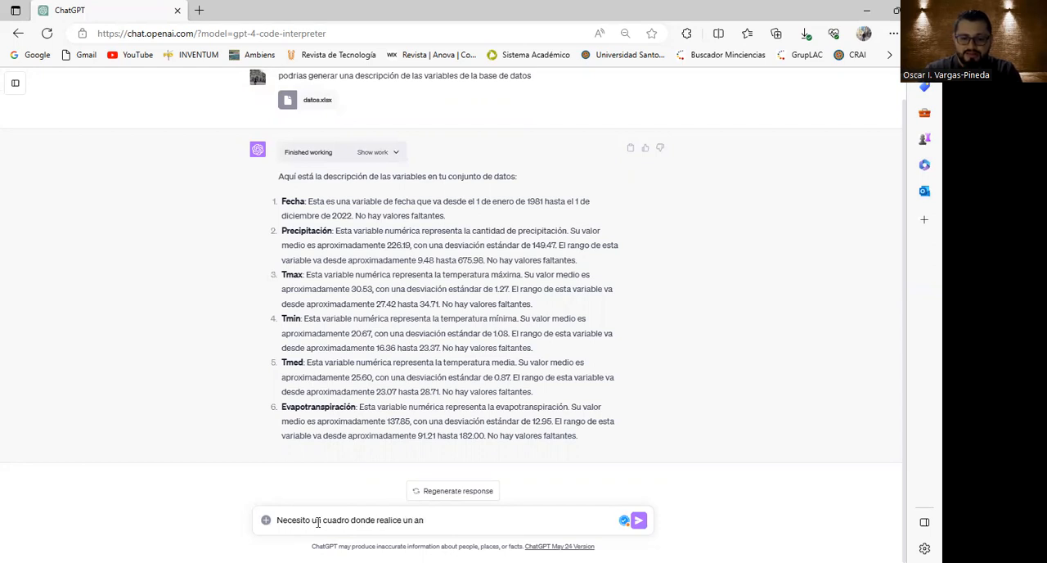
type("alisis descripttiv")
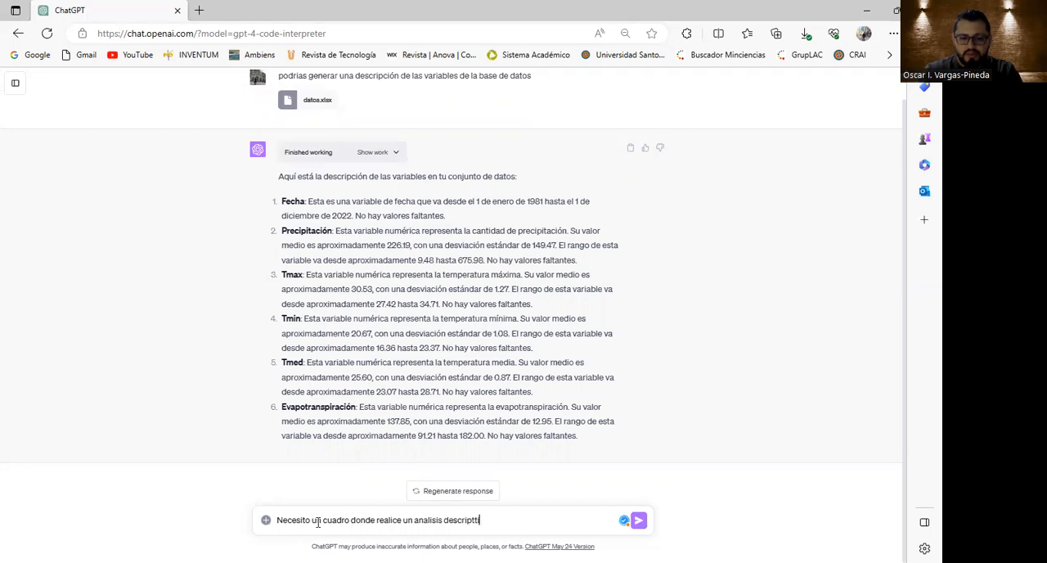
key("BackSpace")
key("BackSpace")
type("tivo")
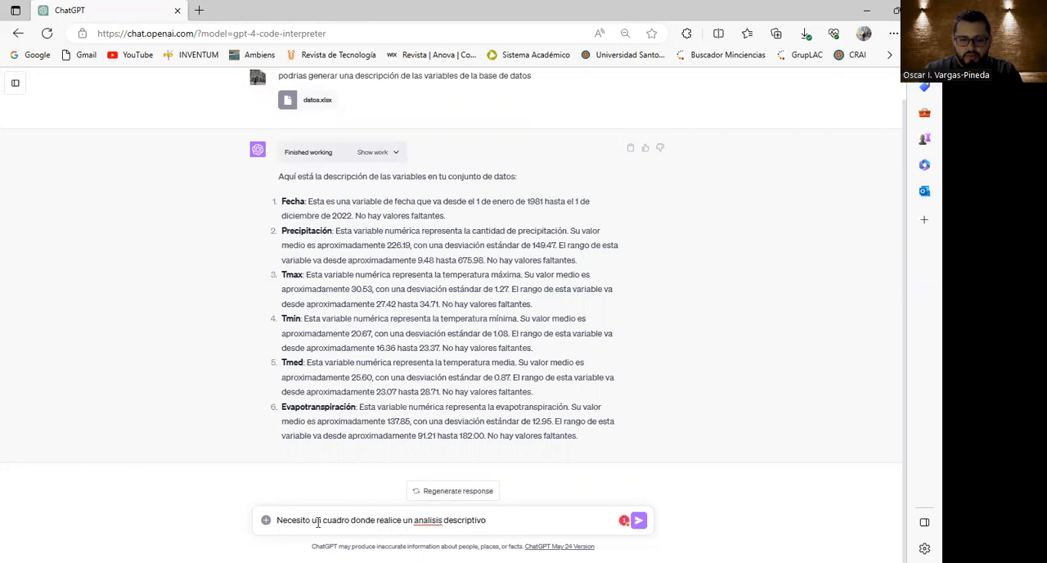
type("estadistica")
Reword the end of the draft message so it reads "analisis estadistica descriptiva de los datos".
key("Right")
key("End")
key("BackSpace")
type("a")
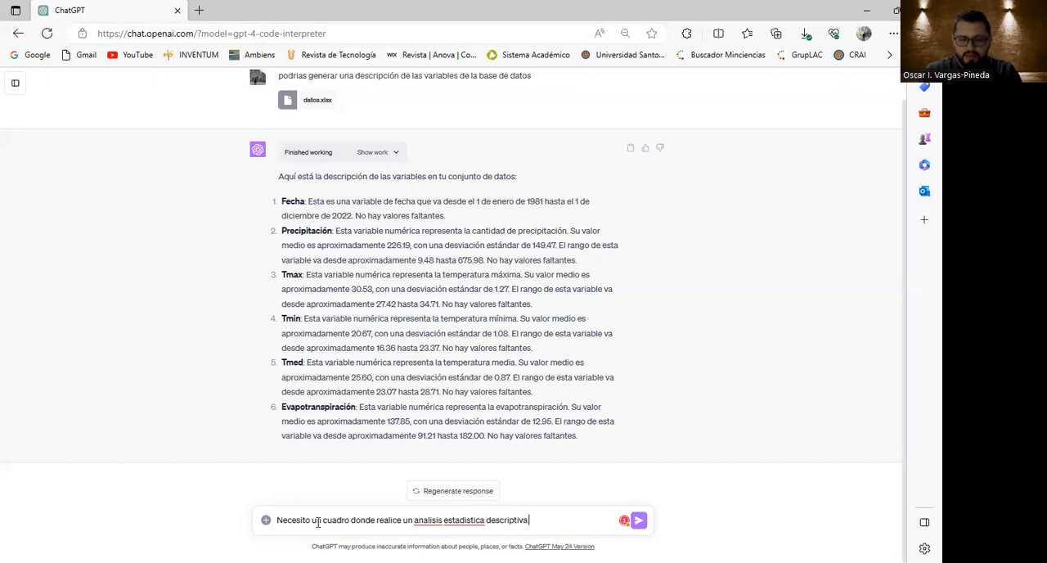
type(" de los datos")
Correct the spelling of "análisis" and "estadística" in the drafted descriptive statistics request and send it.
left_click(432, 519)
left_click(434, 498)
left_click(460, 519)
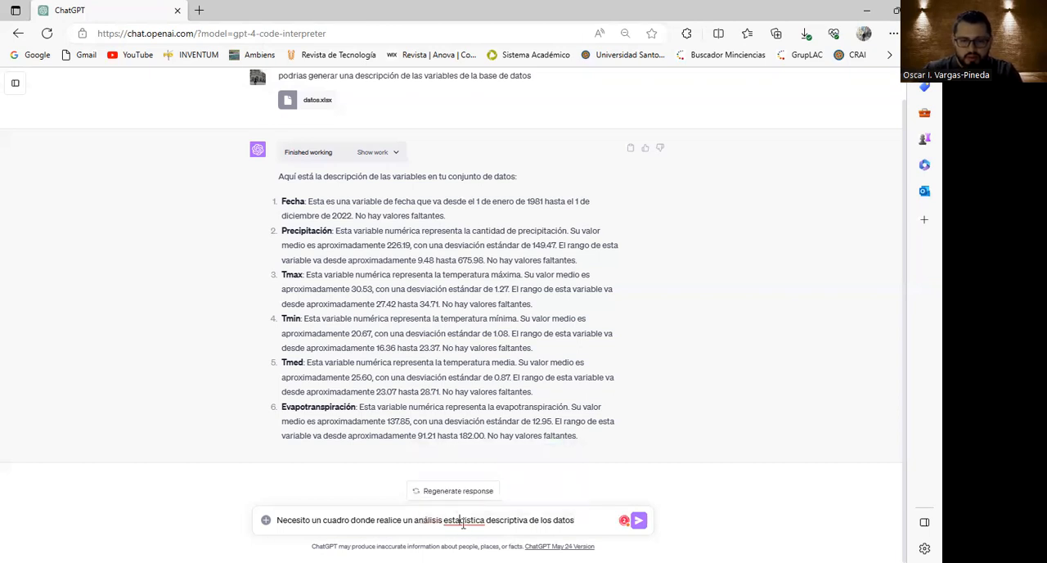
left_click(468, 486)
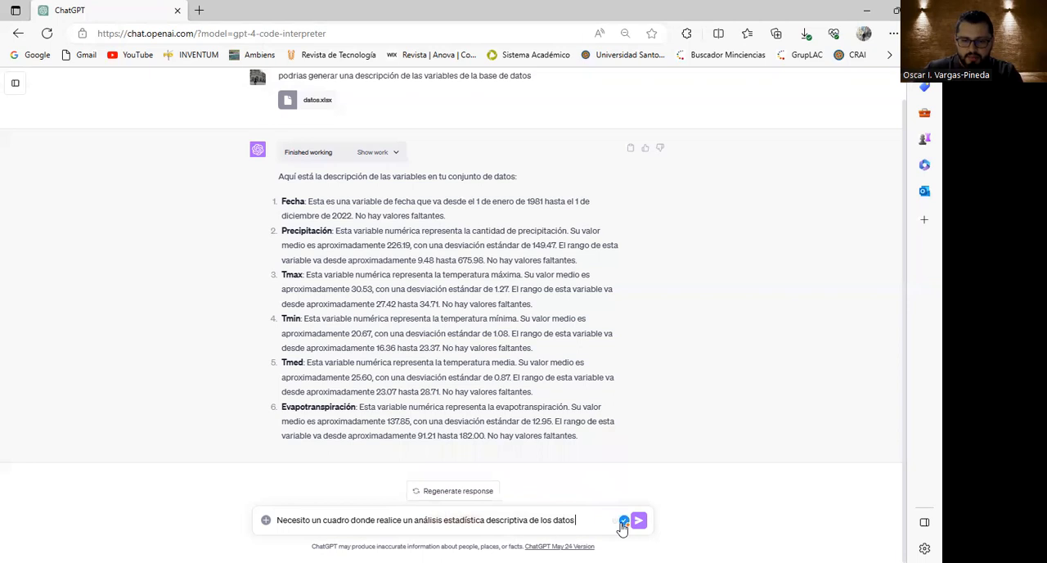
key("Return")
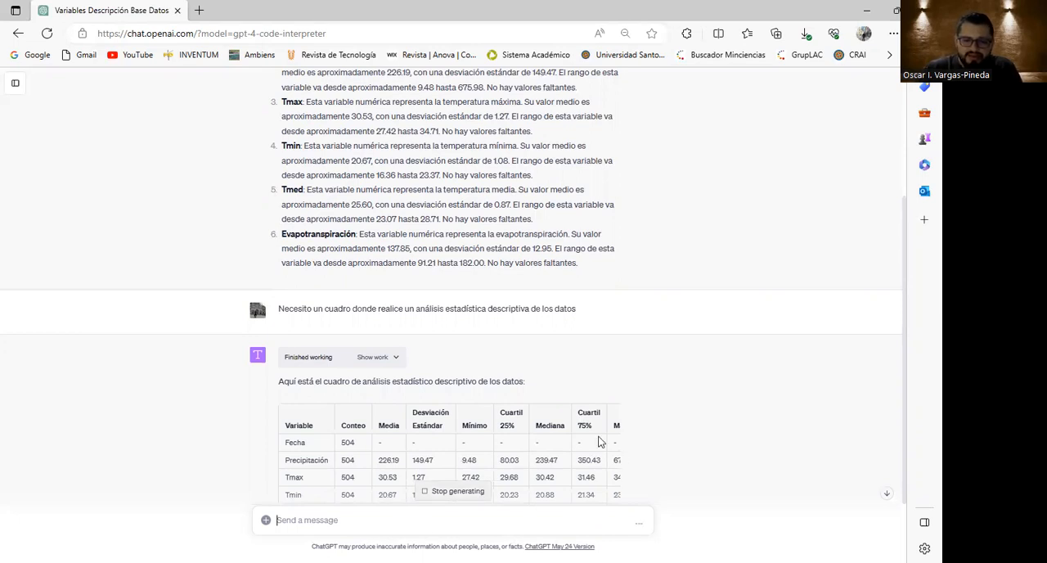
Examine the descriptive statistics table across all its columns, including the Fecha row and the missing-values column.
left_click_drag(284, 446, 564, 440)
left_click_drag(367, 442, 317, 442)
left_click_drag(583, 412, 610, 427)
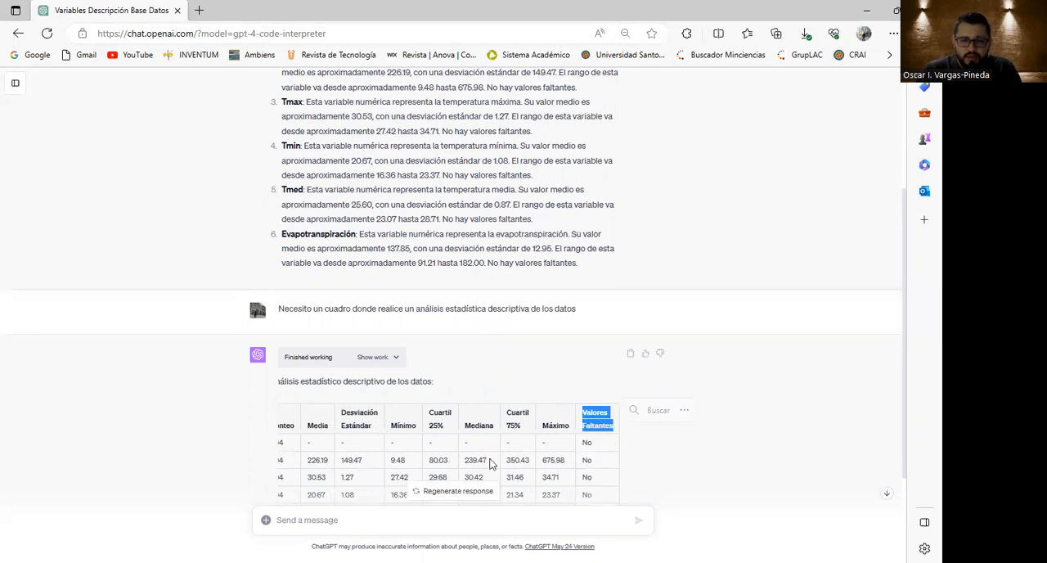
left_click(313, 486)
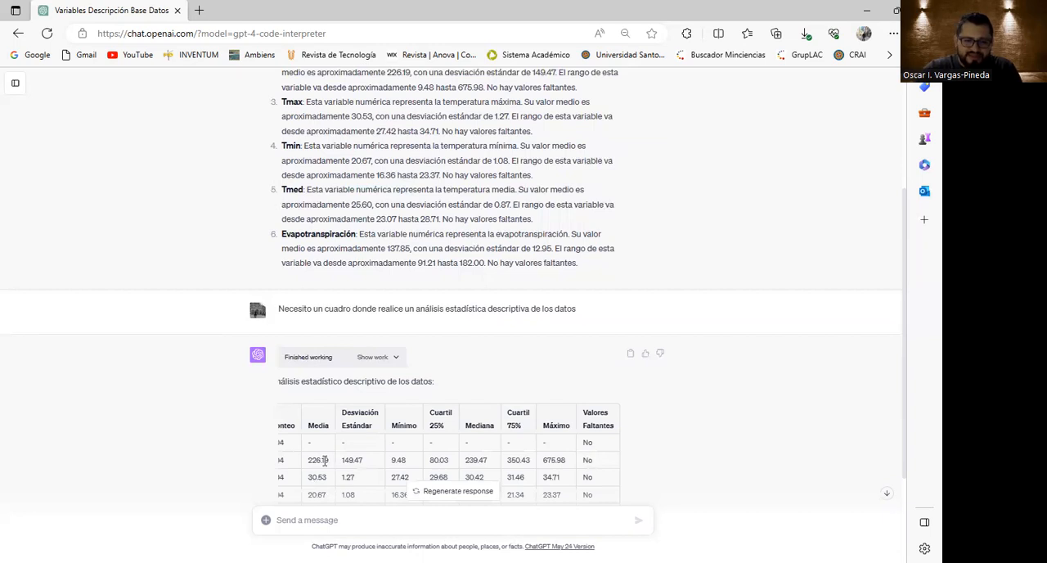
scroll(325, 460, "left", 3)
double_click(294, 445)
left_click(326, 452)
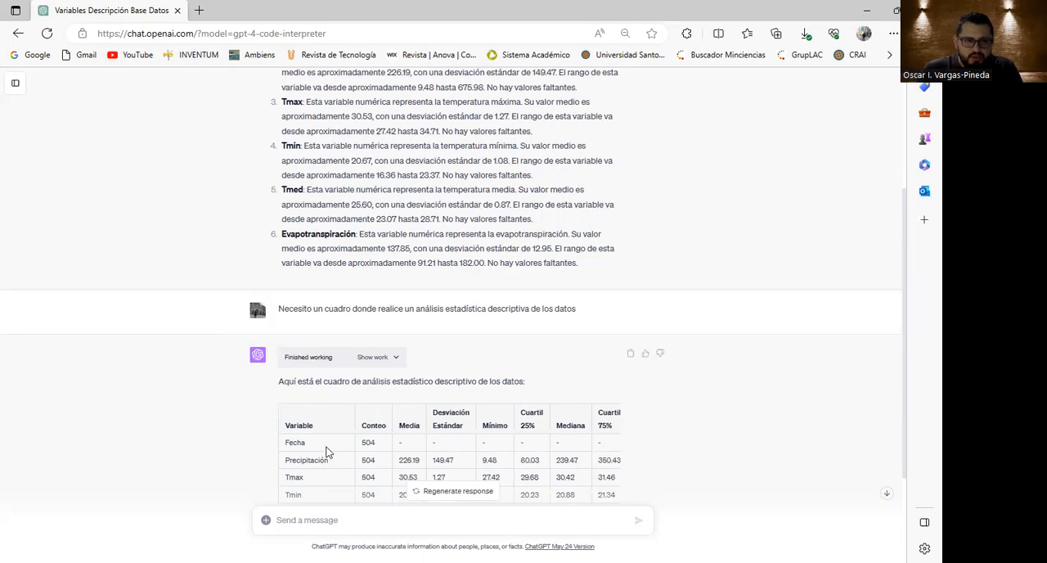
scroll(360, 425, "down", 2)
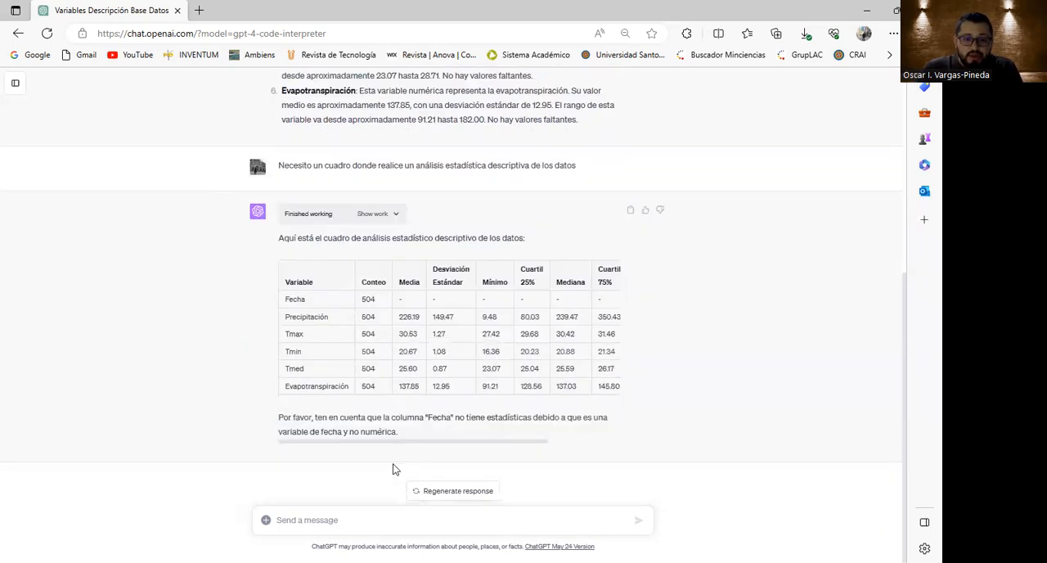
Draft a new message reading "Necesito una visualización de los valores numericos".
left_click(402, 517)
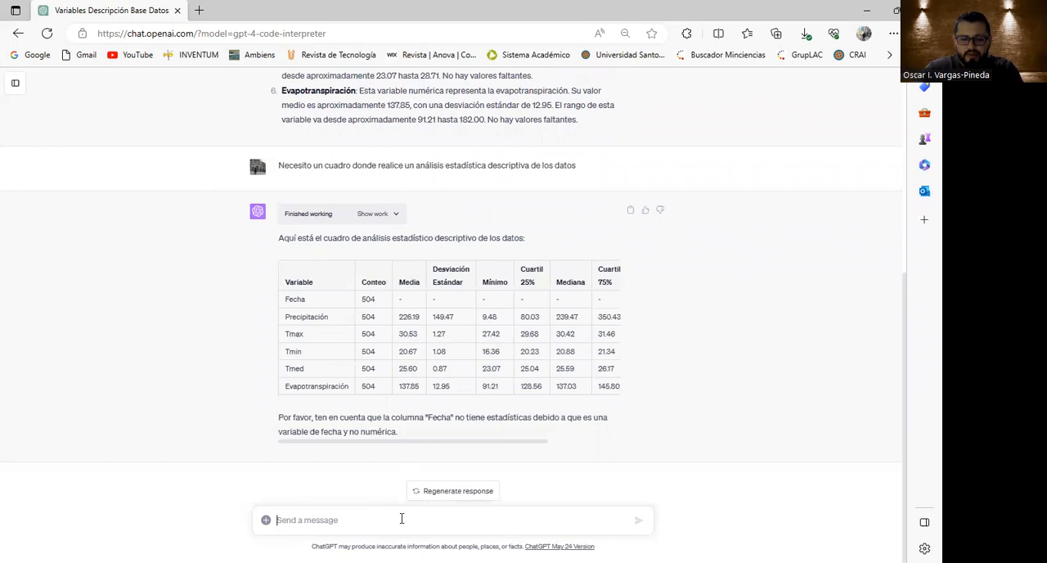
type("Nece")
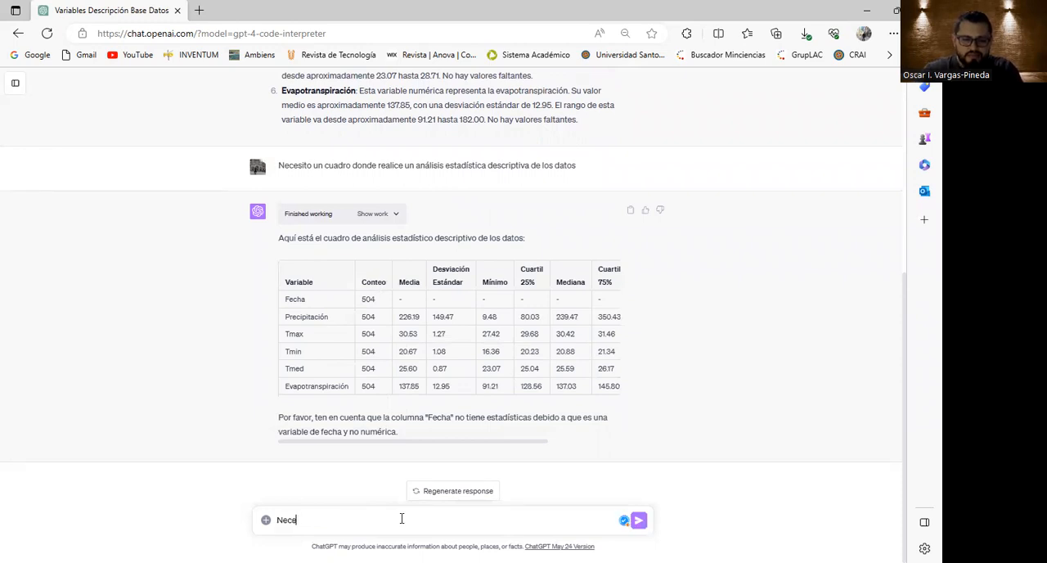
type("sito una viausali")
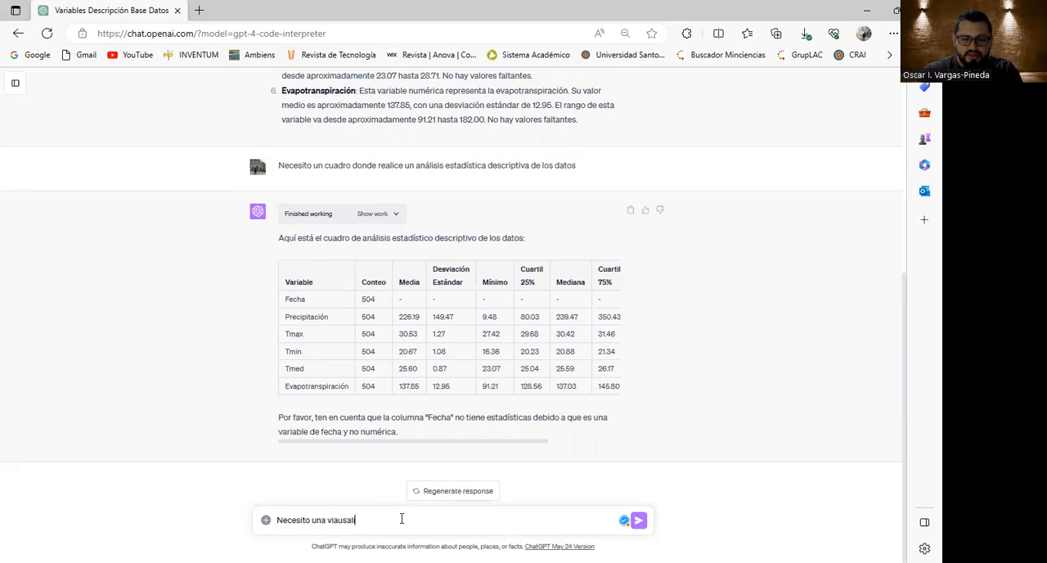
key("BackSpace")
key("BackSpace")
key("BackSpace")
key("BackSpace")
key("BackSpace")
key("BackSpace")
type("sualización de los valores n")
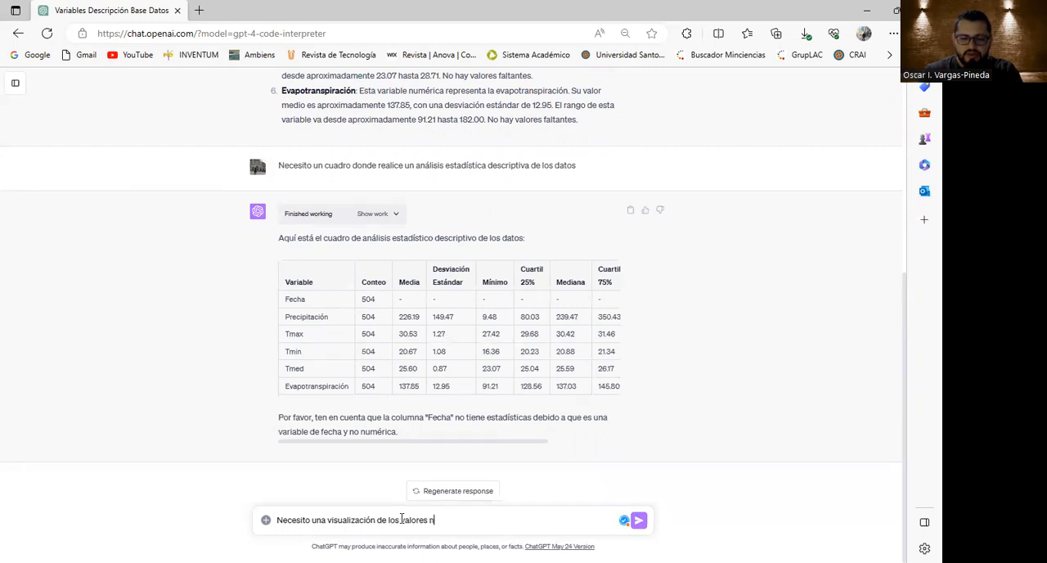
type("umericos")
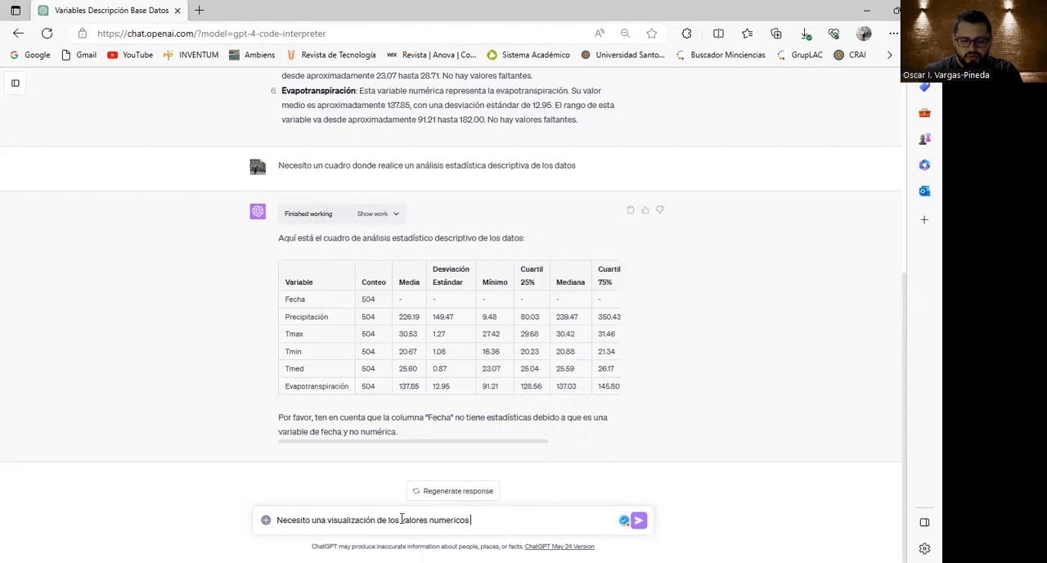
Correct the last word to "numéricos", add "con gráficos" to the message and send it.
left_click(448, 520)
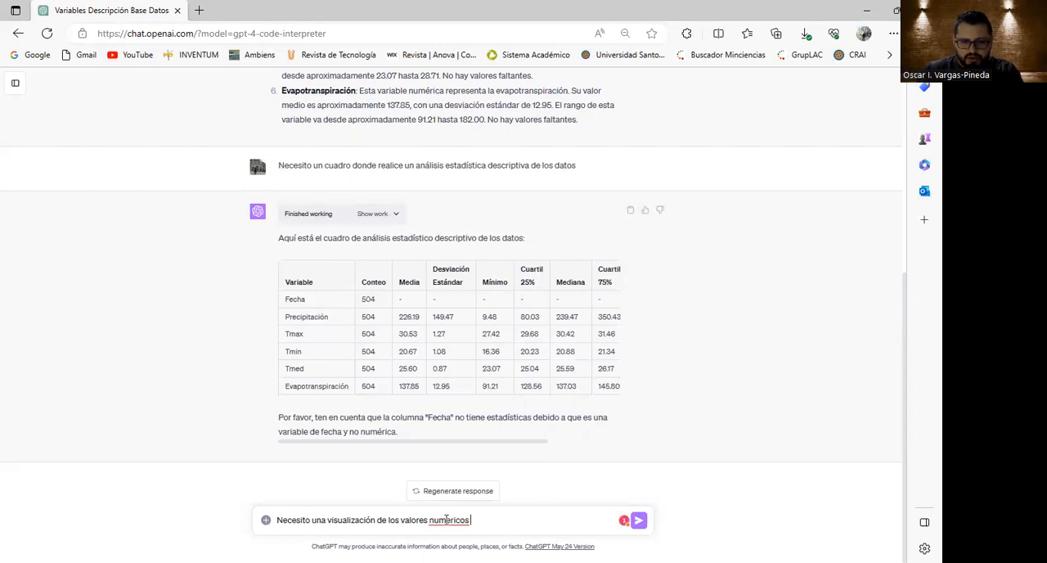
left_click(454, 483)
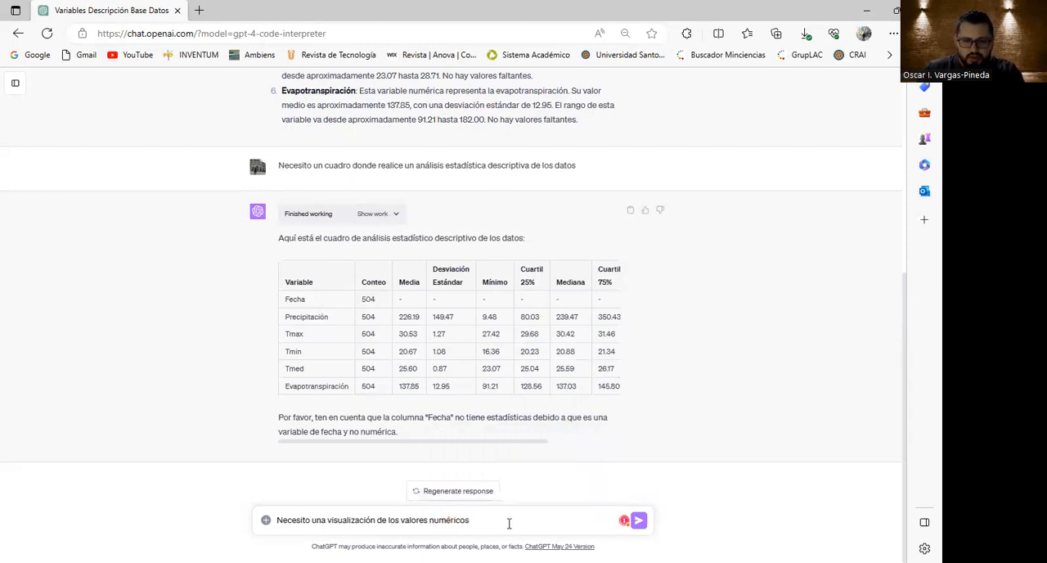
type("con graficos")
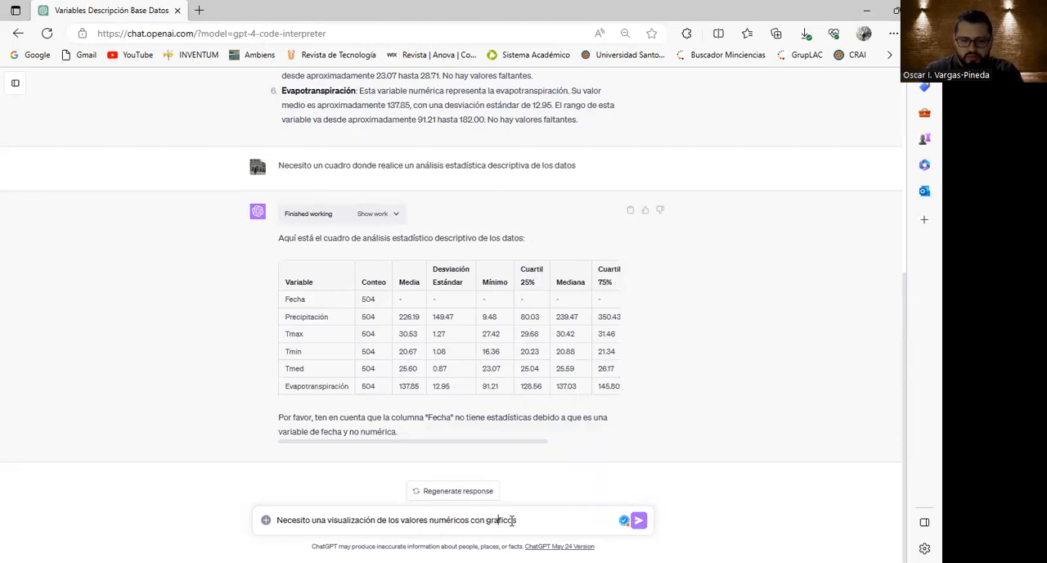
key("BackSpace")
type("á")
key("Return")
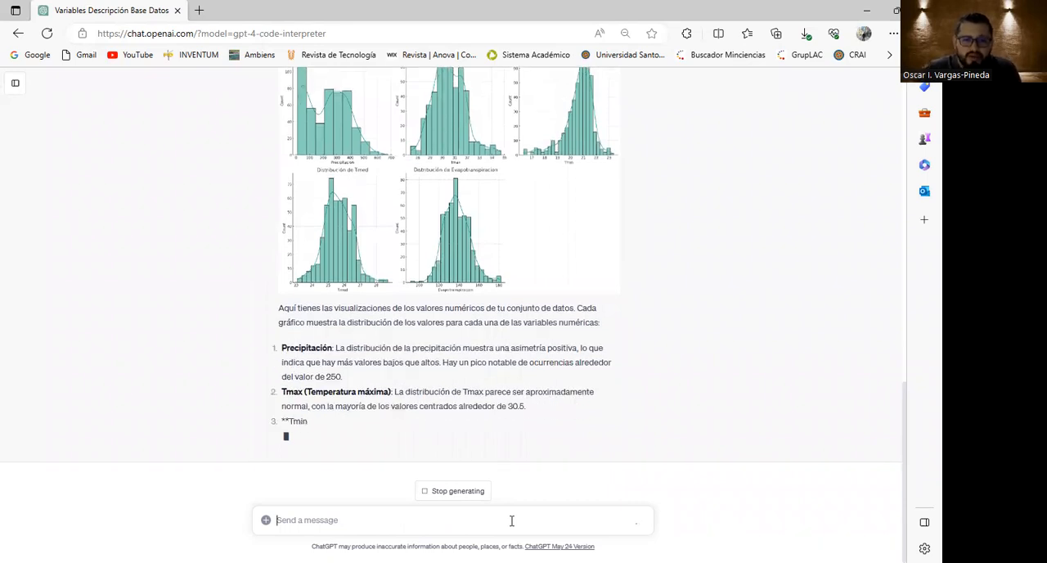
Examine the distribution charts, the Python code that generated them and the written interpretation of each numeric variable.
scroll(564, 355, "up", 2)
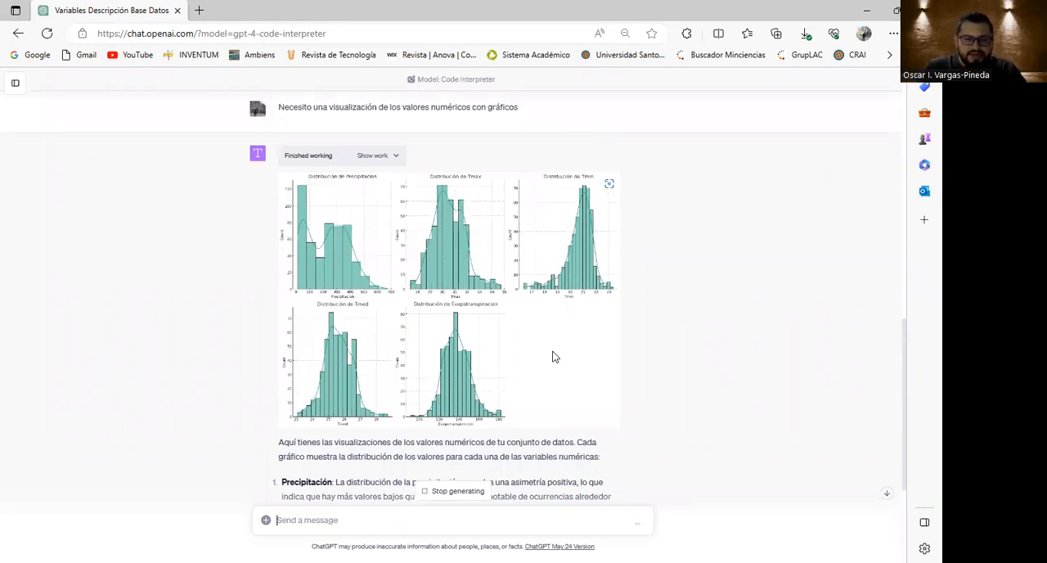
left_click(375, 157)
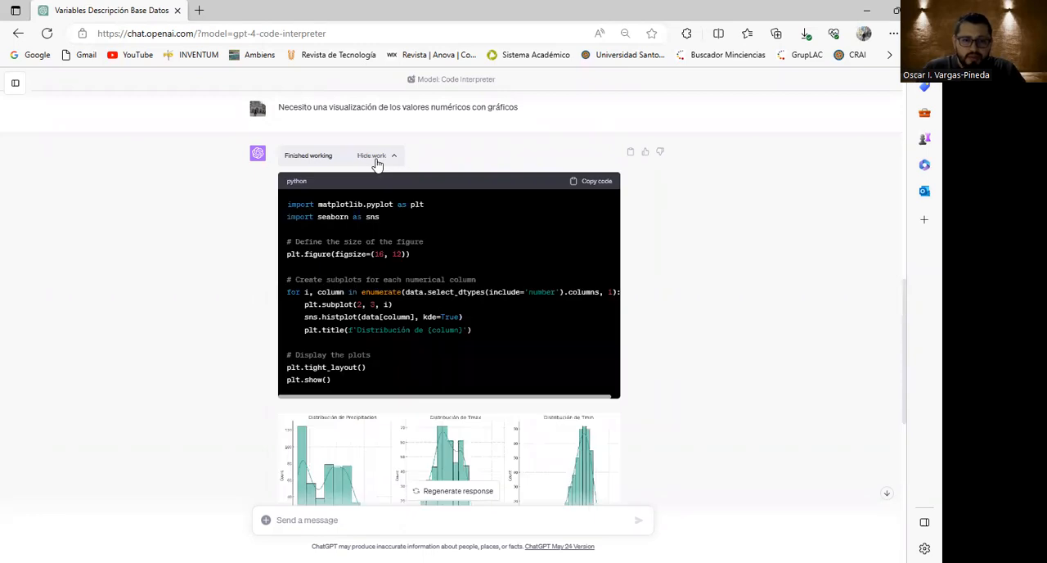
left_click_drag(331, 383, 378, 160)
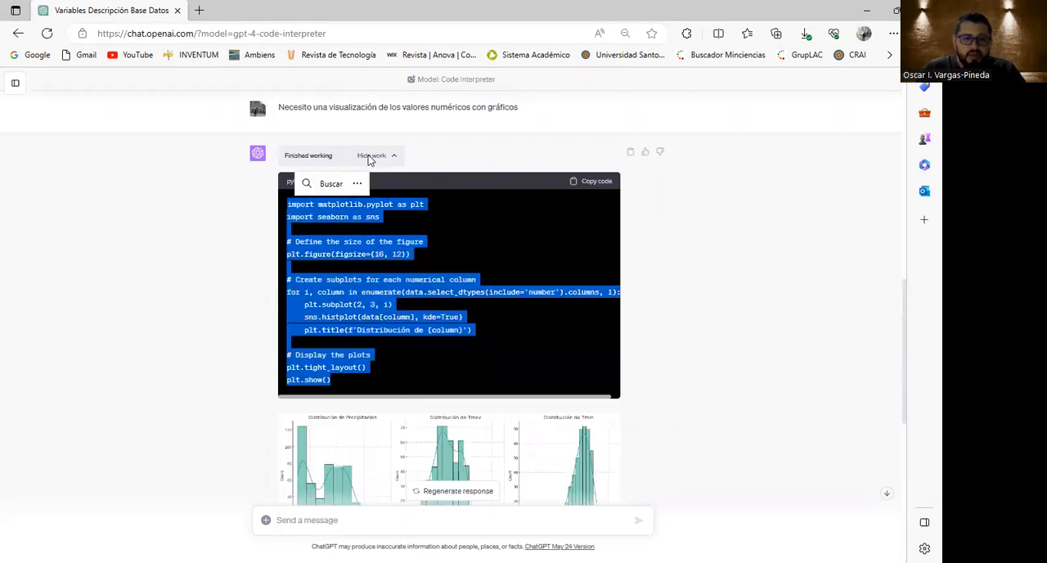
left_click(370, 157)
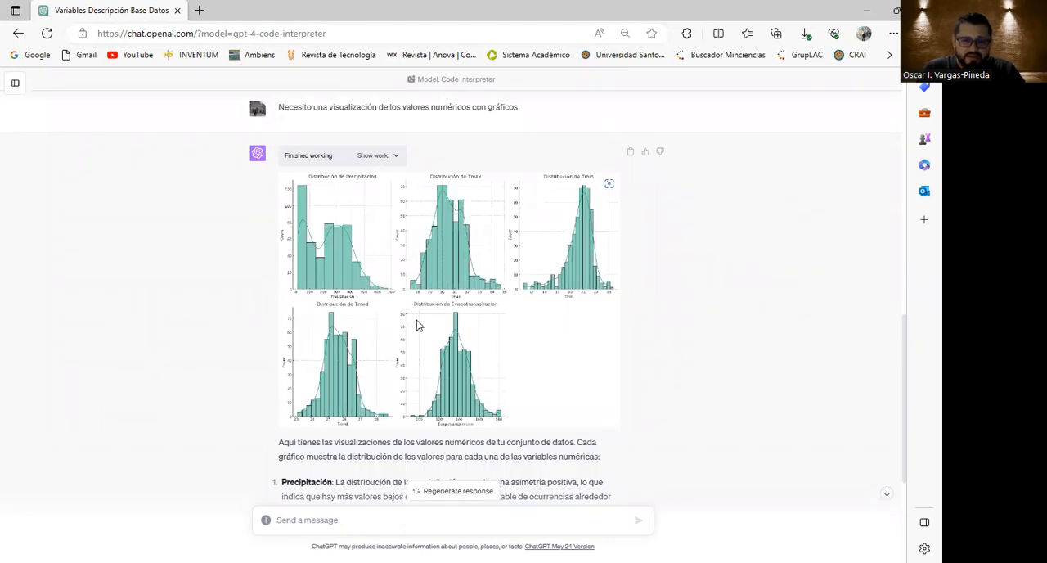
scroll(421, 336, "down", 3)
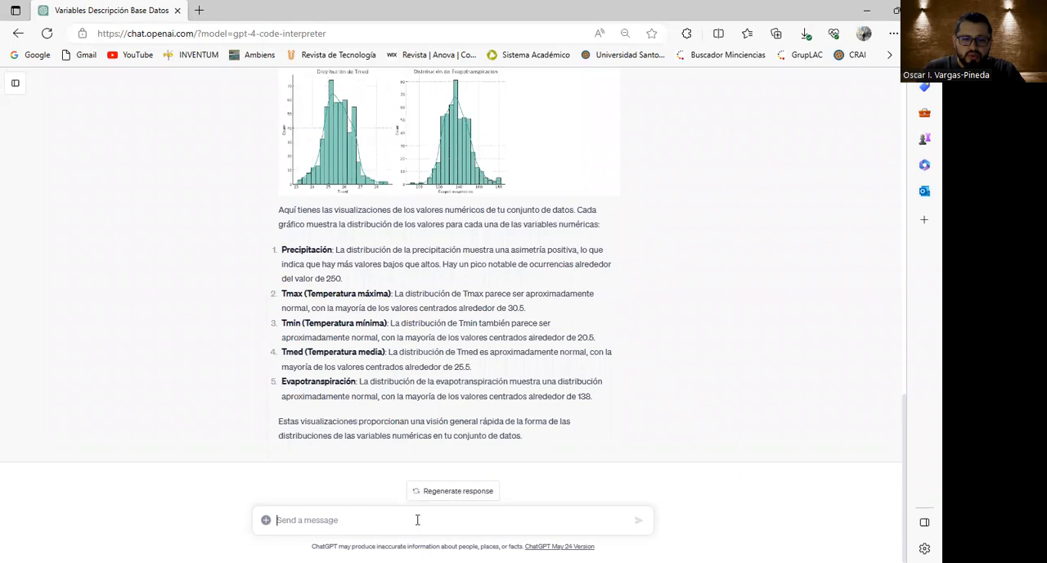
left_click_drag(594, 396, 281, 250)
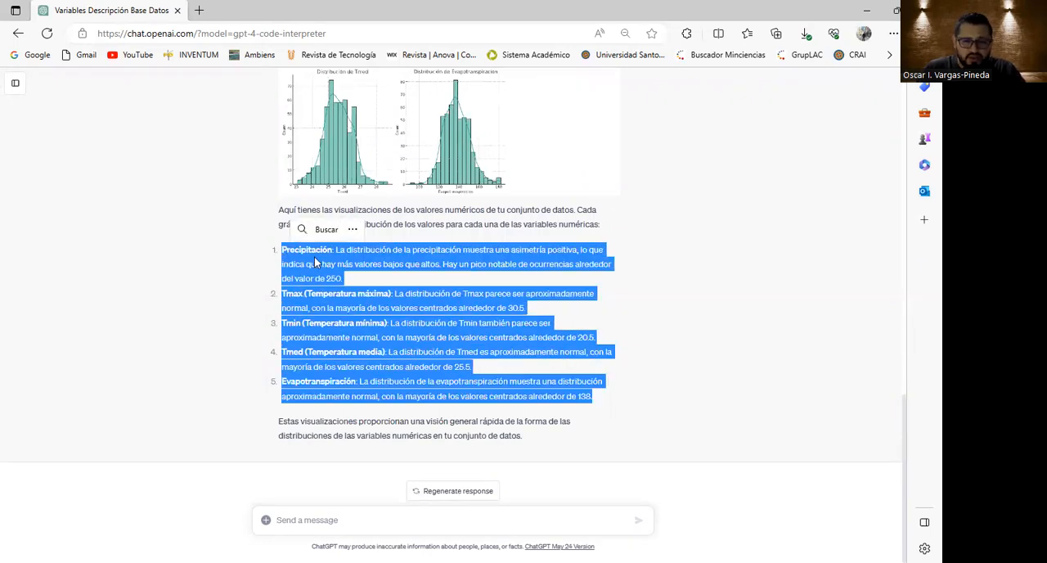
left_click(389, 264)
triple_click(384, 259)
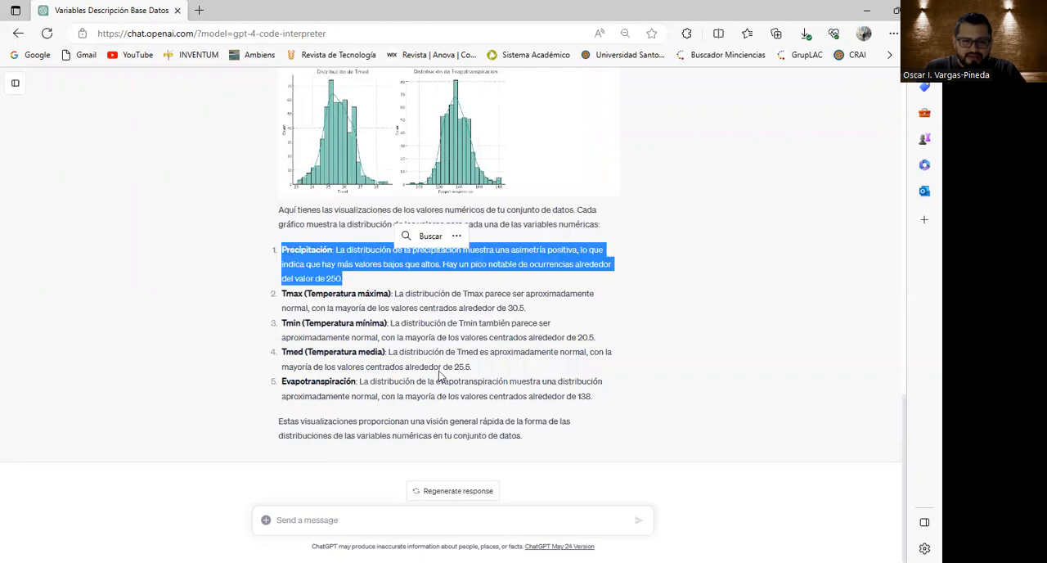
Draft the message "necesito un analisis de relación con una matriz o mapa de calor de las variables numericas".
left_click(449, 521)
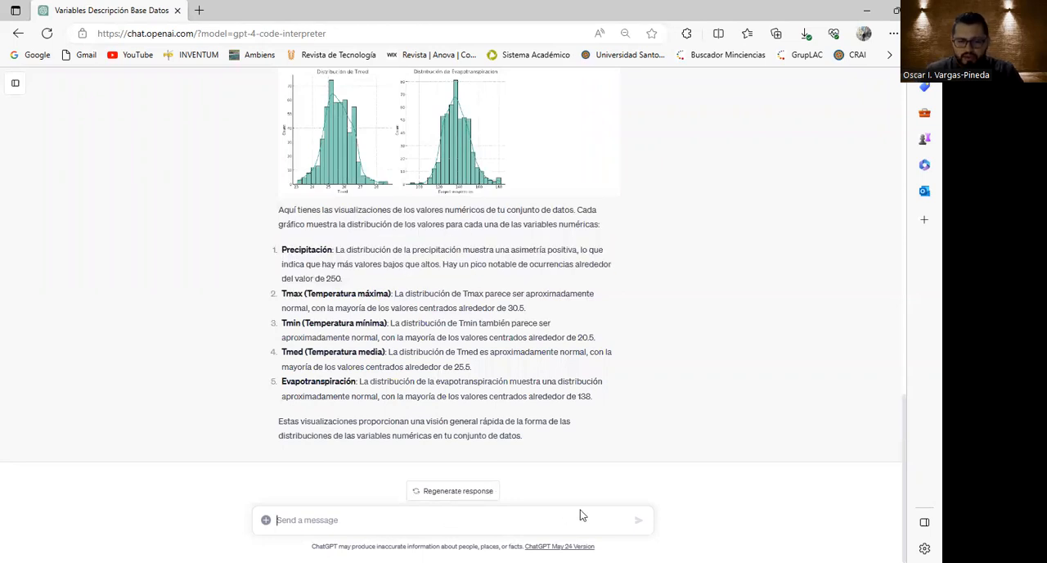
type("neces")
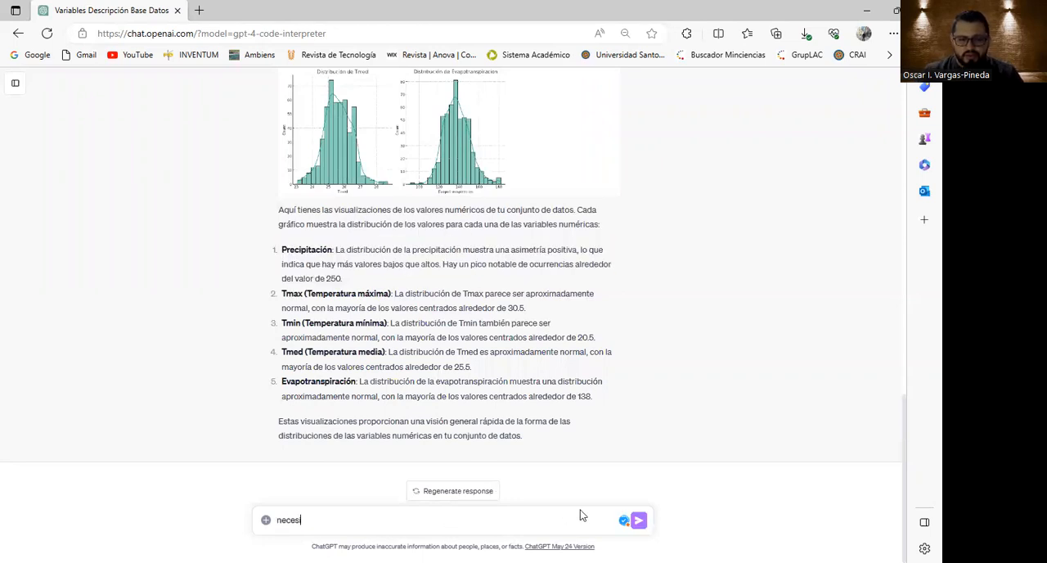
type("ito un analisis de relación")
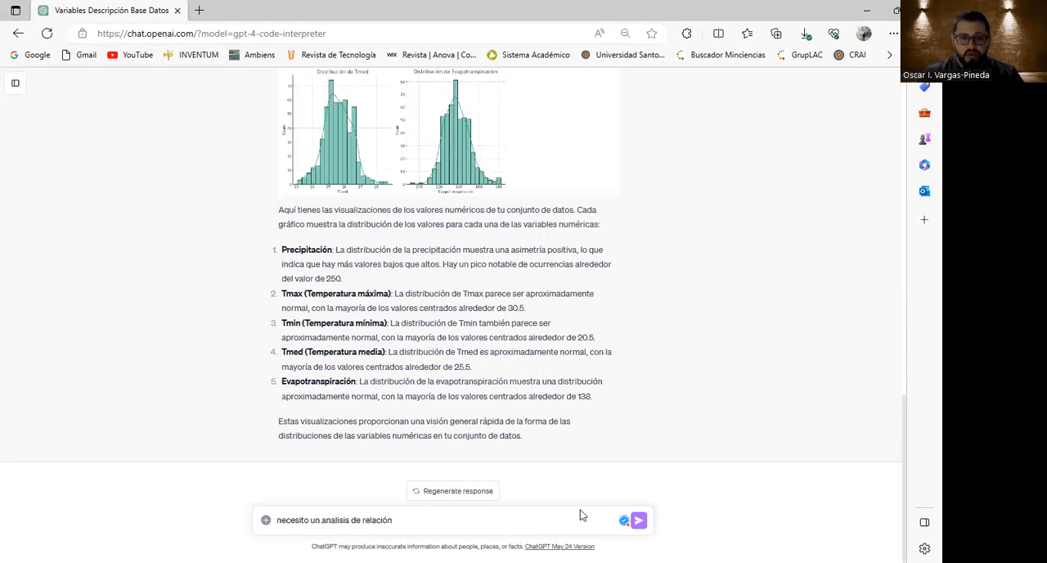
type(" con una matriz")
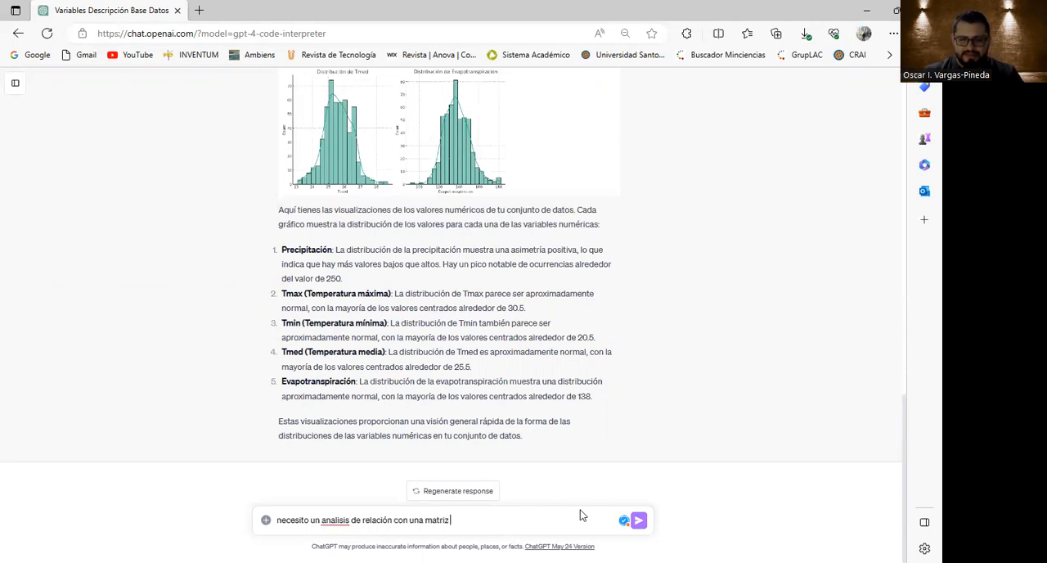
type(" o mapa de calor de")
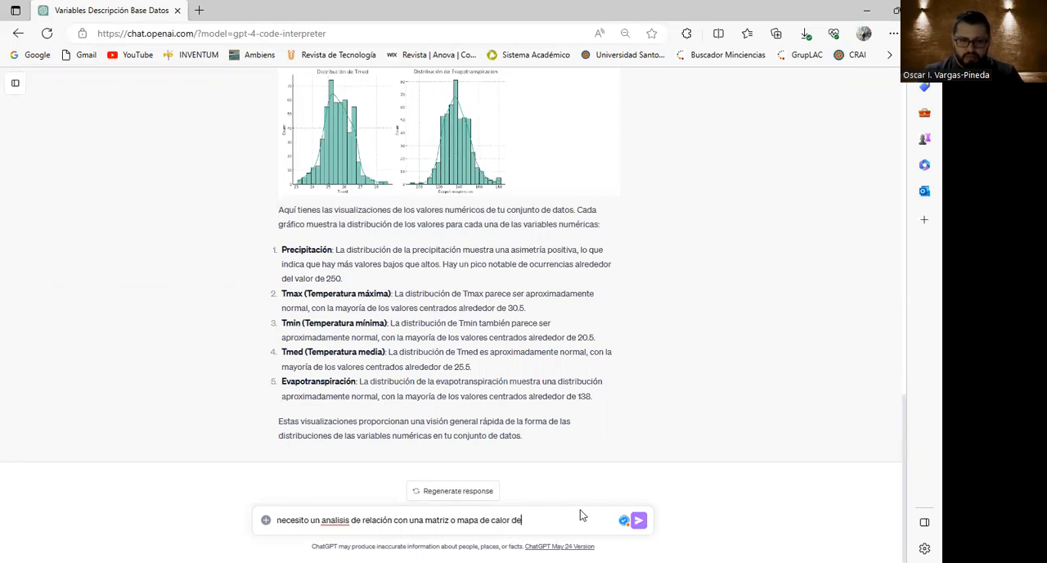
type(" las variables numeri")
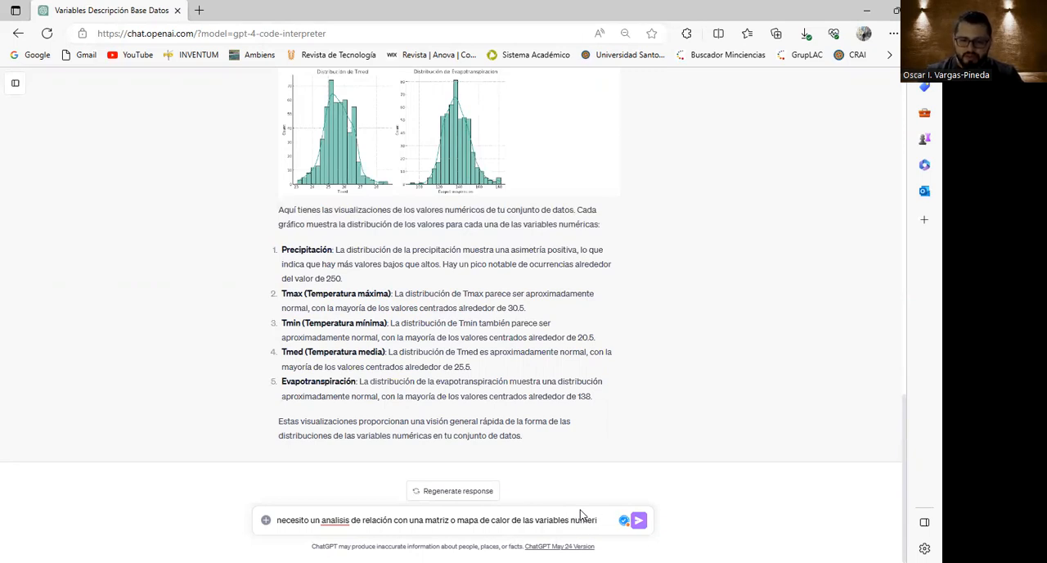
type("acas")
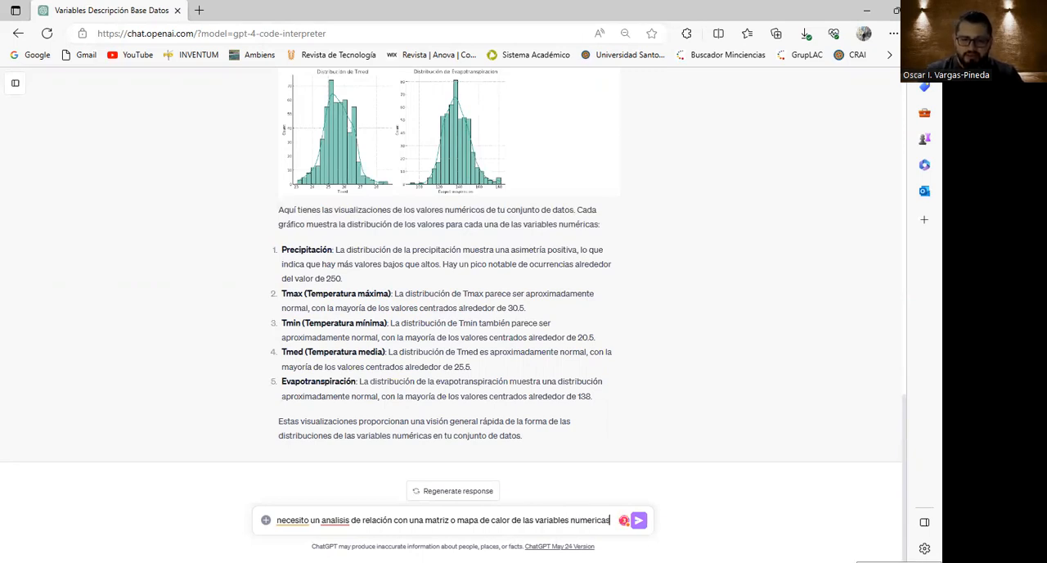
Correct "Necesito", "análisis" and "numéricas" in the drafted heat map request and send it.
left_click(291, 520)
left_click(300, 499)
left_click(336, 520)
left_click(348, 499)
left_click(585, 518)
left_click(596, 484)
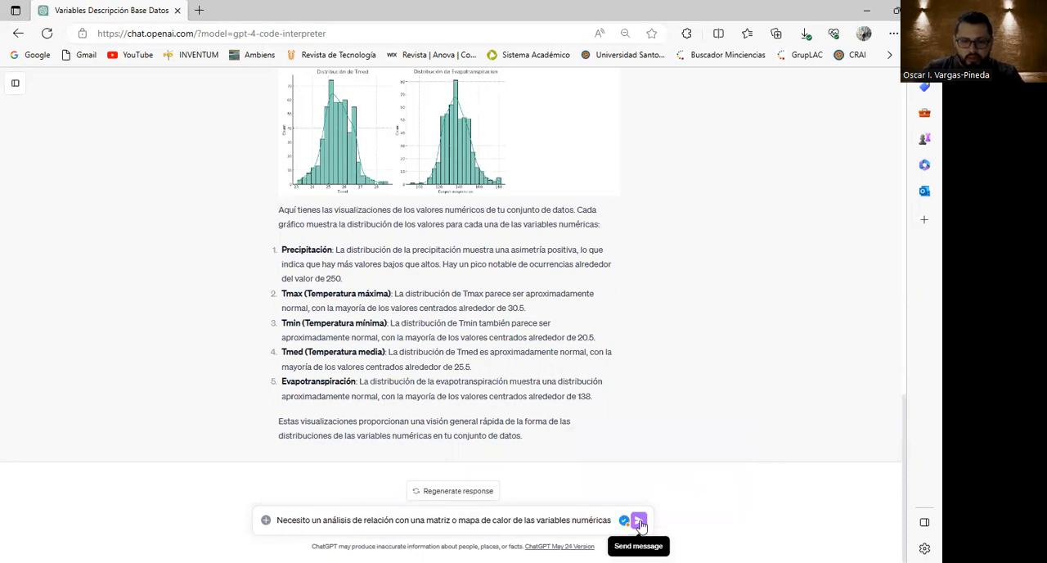
left_click(639, 521)
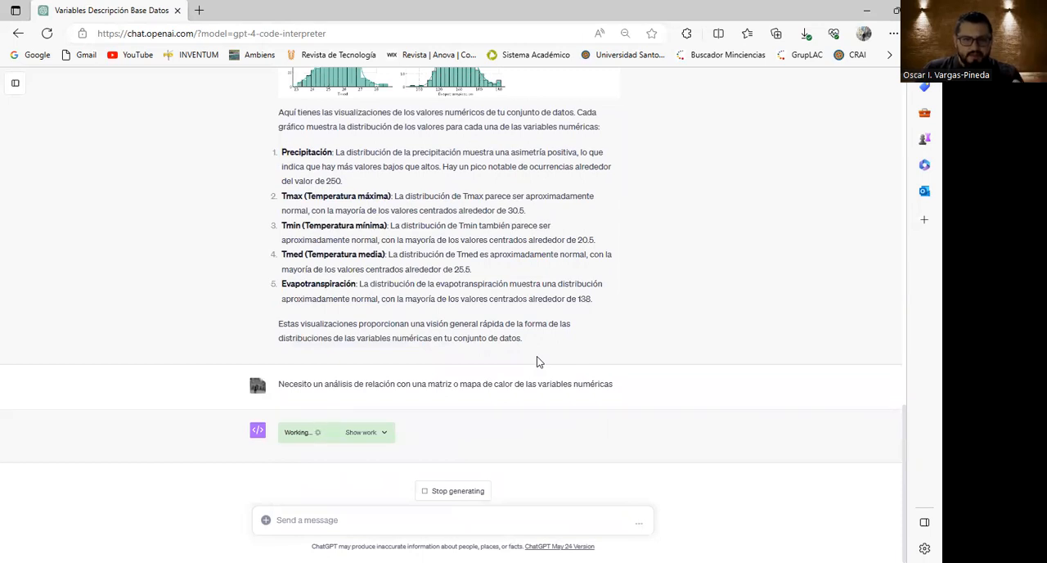
Review the earlier distribution charts, then examine the correlation heat map, its Python code and the written conclusions.
scroll(526, 355, "up", 2)
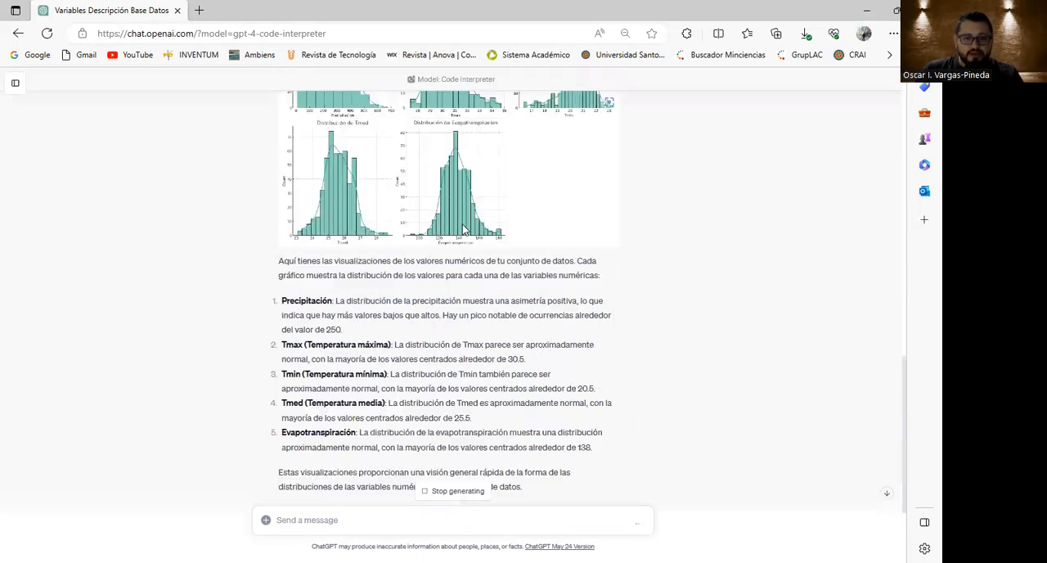
scroll(464, 232, "up", 2)
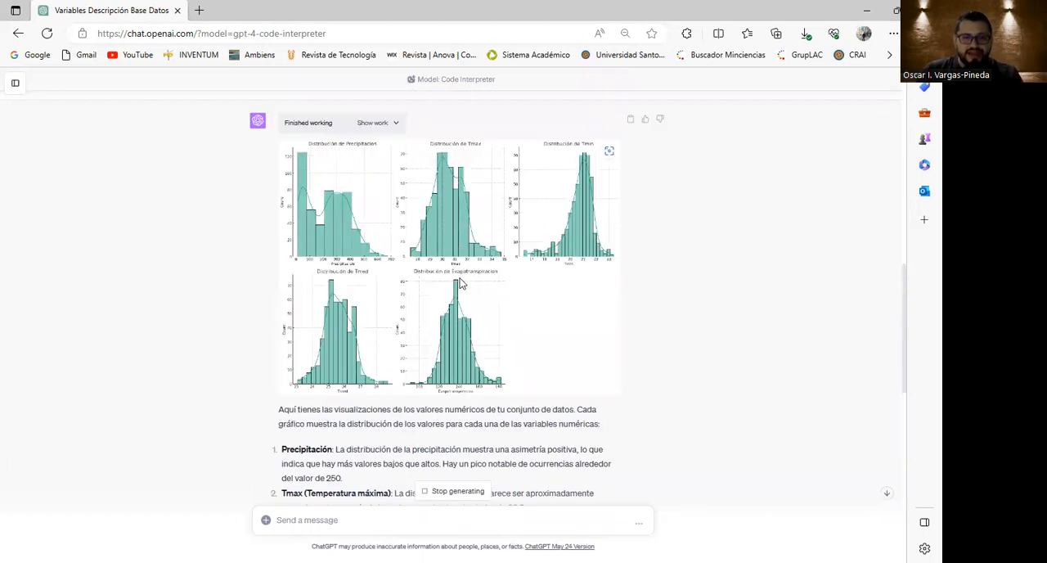
scroll(459, 283, "down", 10)
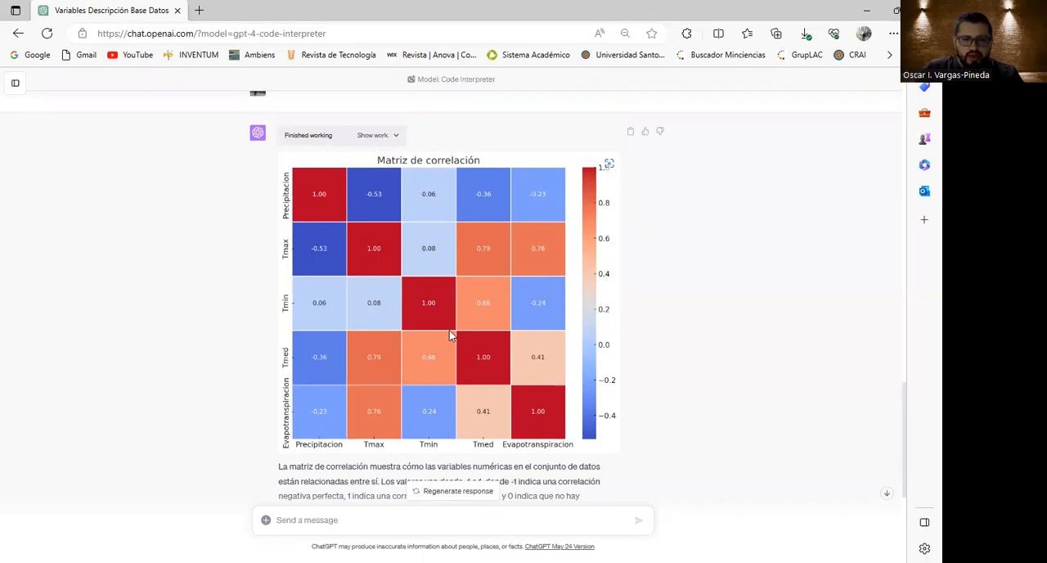
scroll(449, 331, "down", 1)
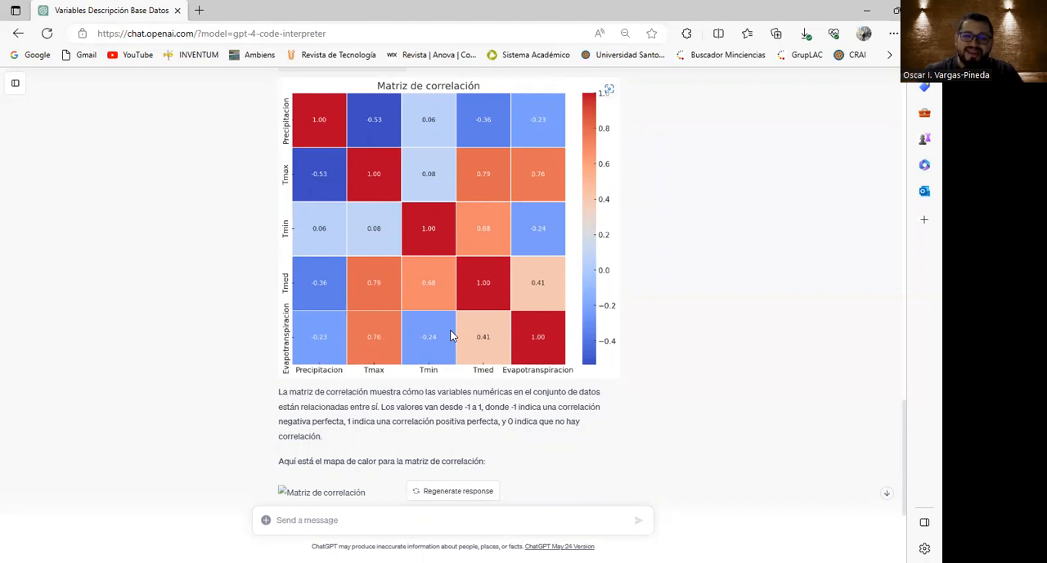
scroll(471, 327, "up", 2)
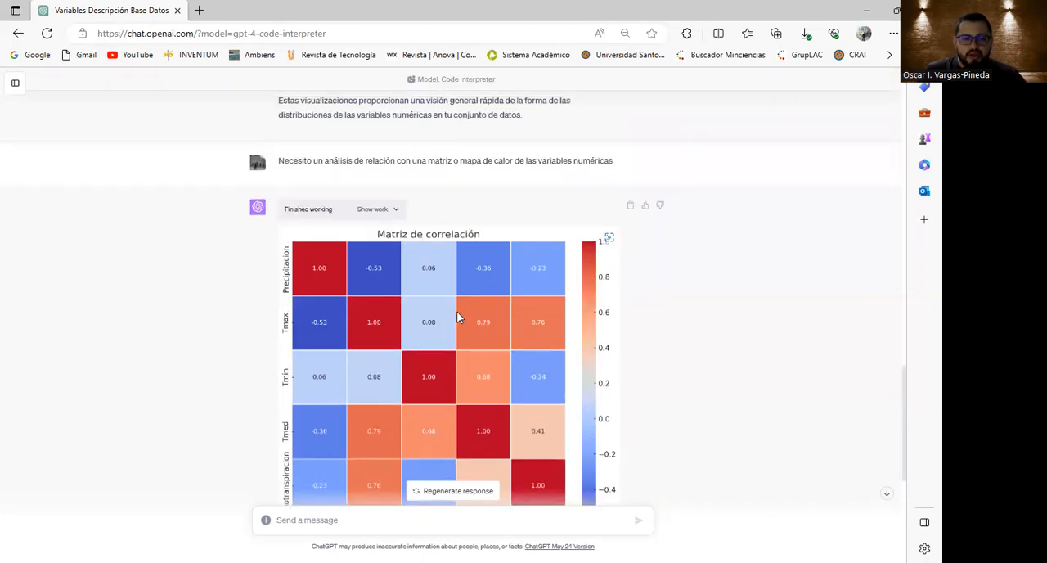
left_click(373, 210)
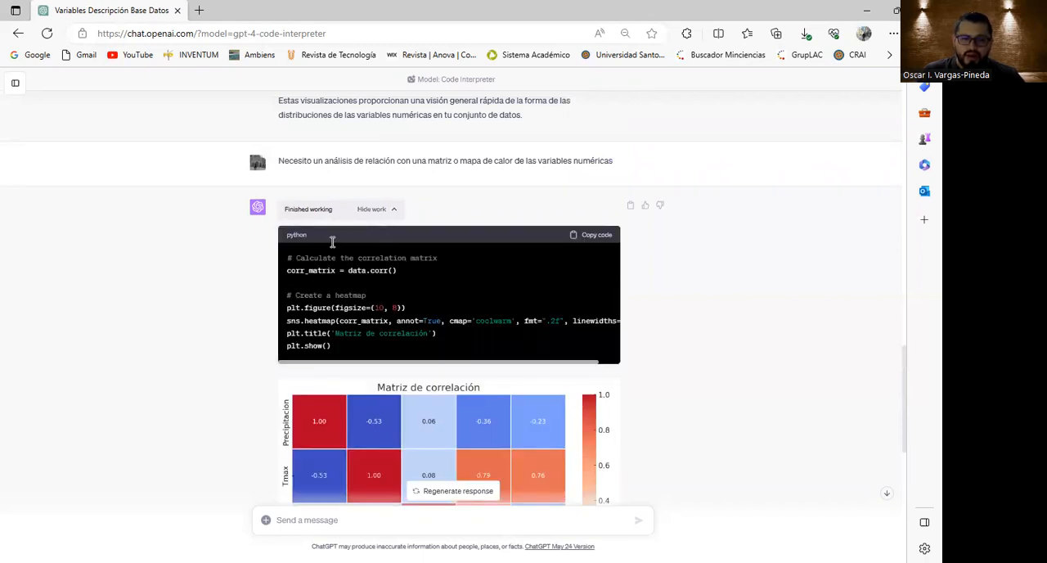
left_click(371, 214)
scroll(450, 324, "down", 5)
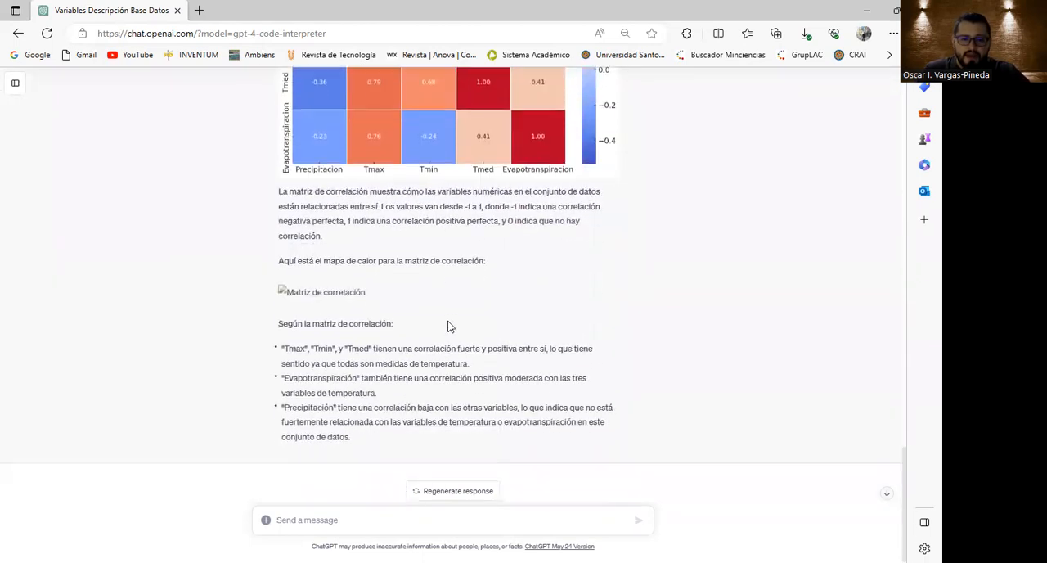
left_click_drag(353, 439, 283, 347)
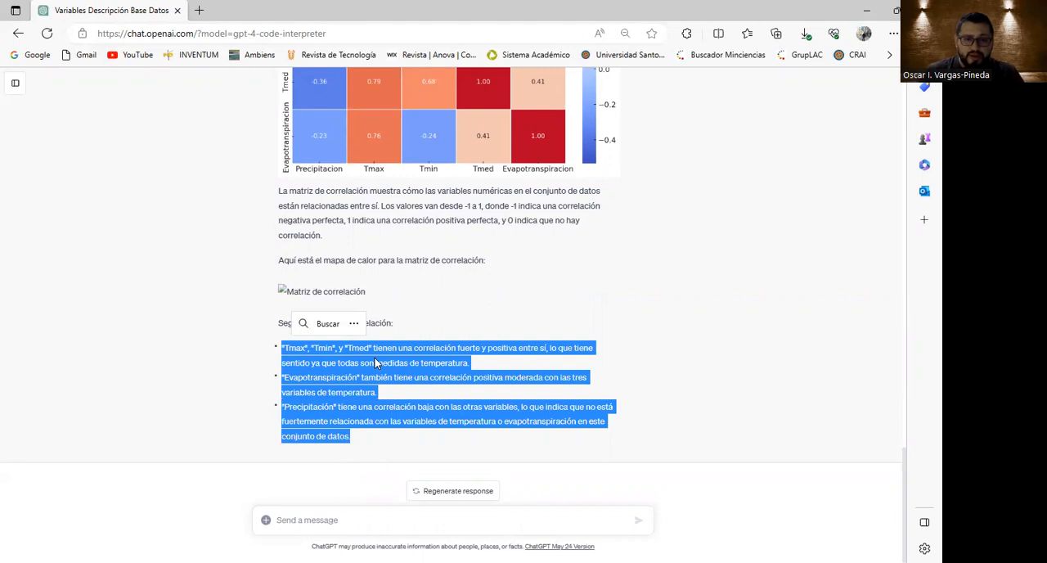
left_click(376, 361)
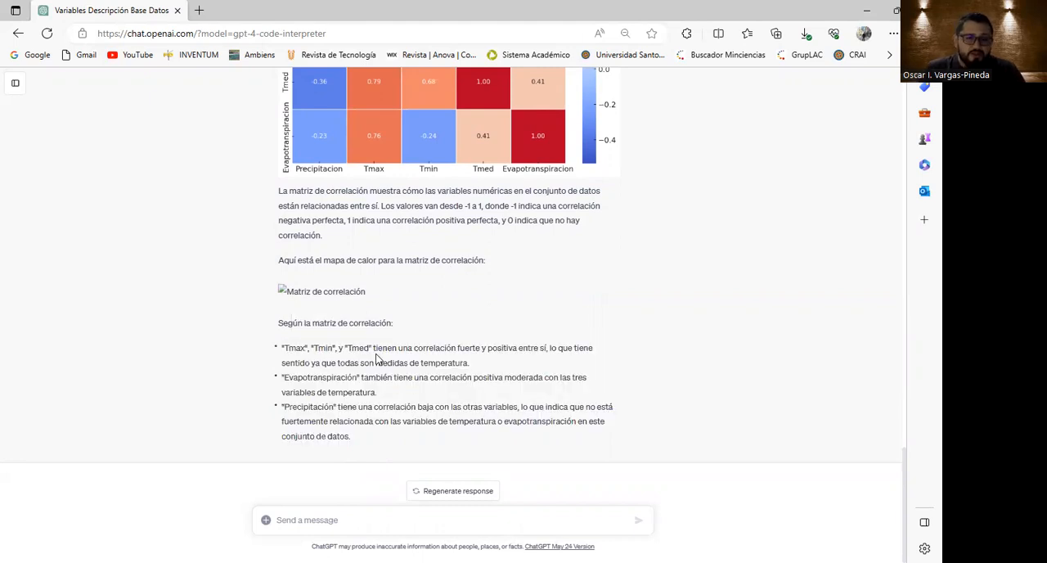